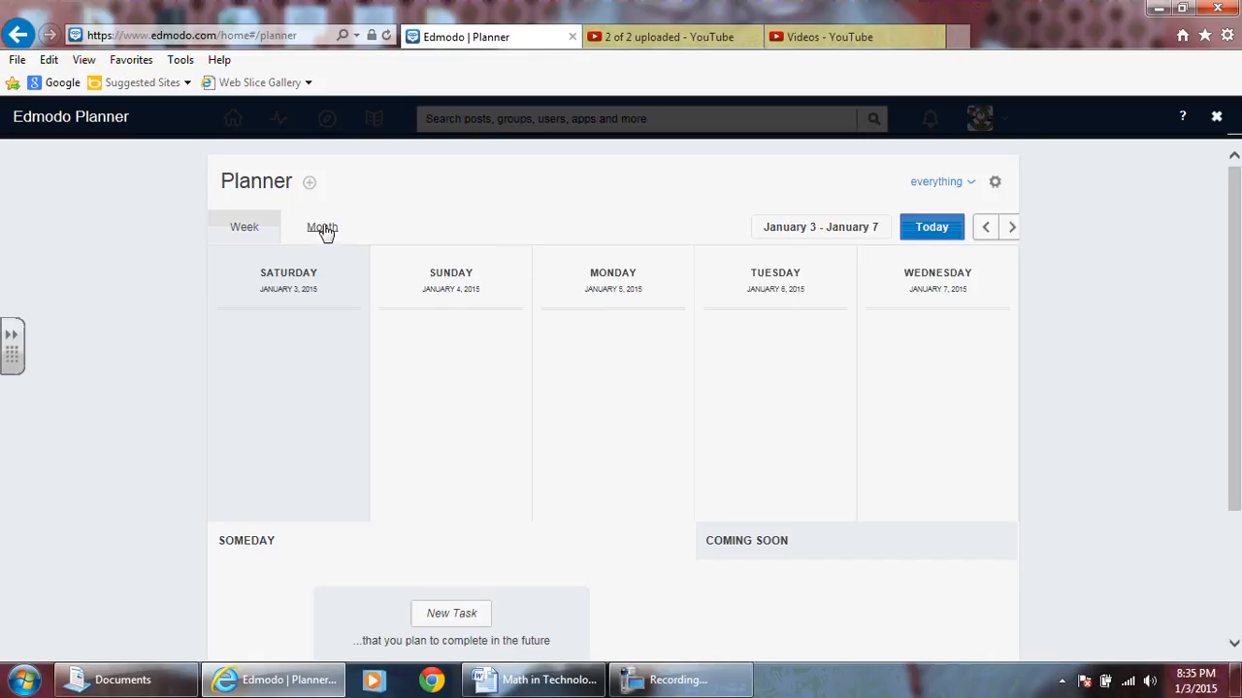
- Switch the planner to the monthly view and look over the calendar
{"action": "left_click", "coordinate": [324, 229]}
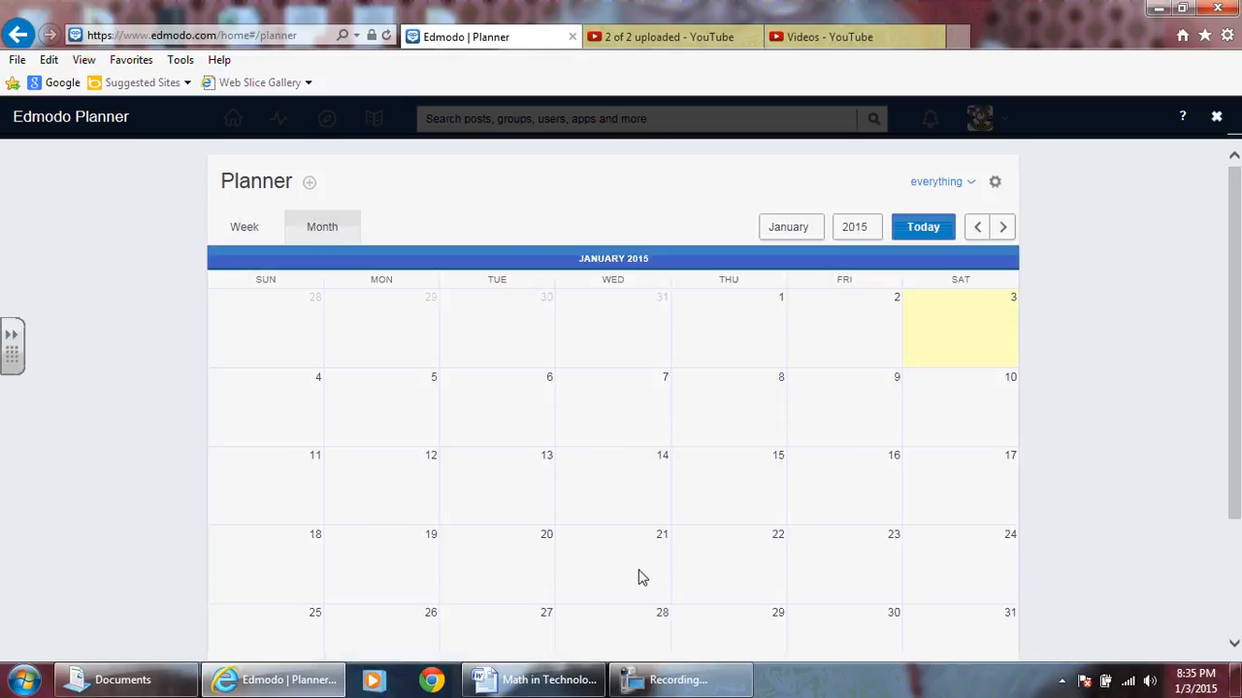
{"action": "scroll", "coordinate": [873, 363], "scroll_direction": "down", "scroll_amount": 3}
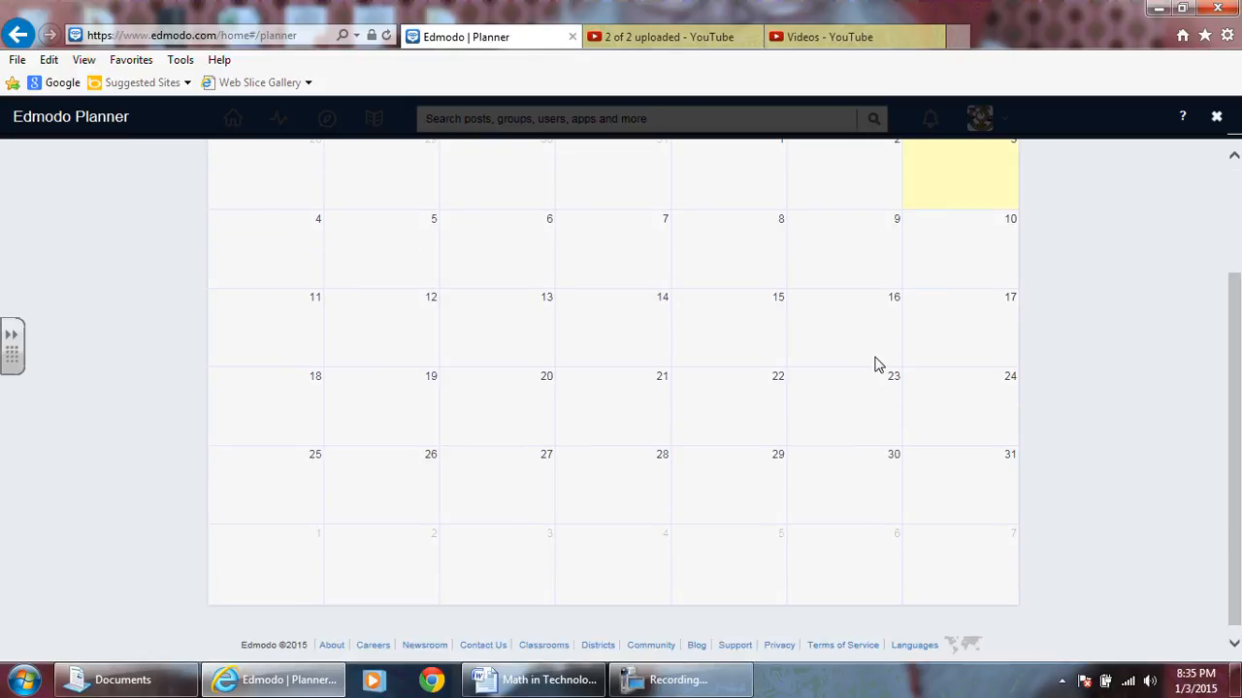
{"action": "scroll", "coordinate": [876, 364], "scroll_direction": "up", "scroll_amount": 3}
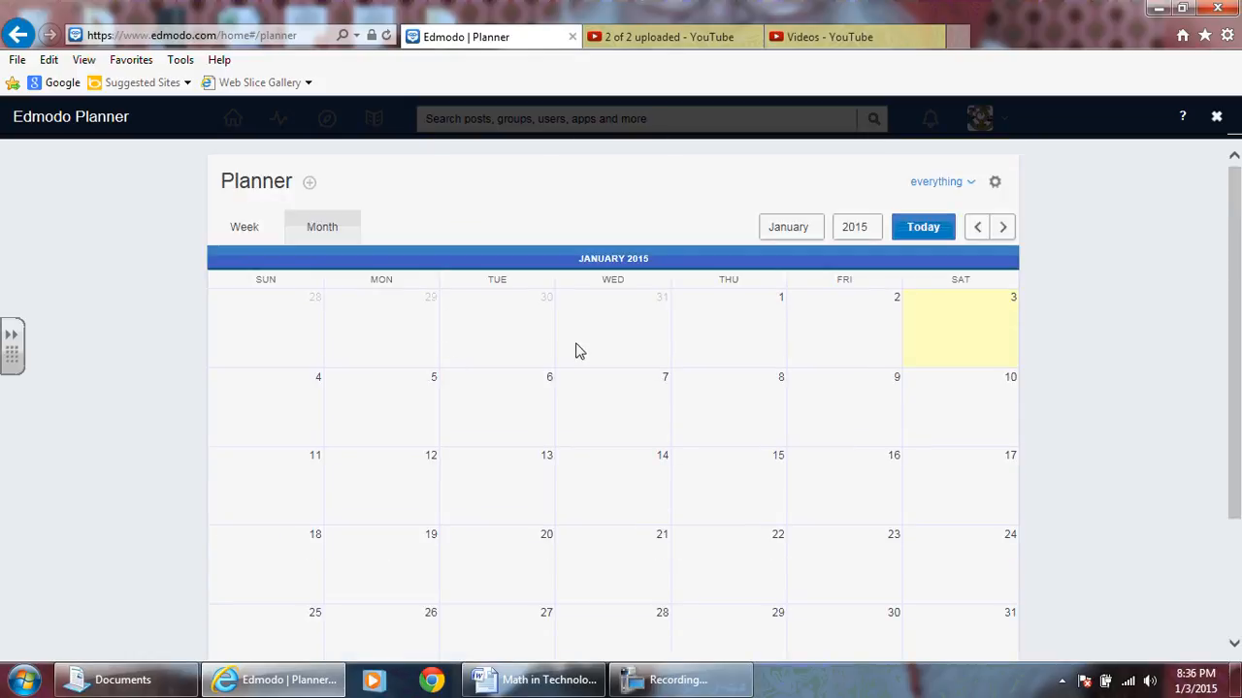
- Filter the planner to Gr. 10 Academic Math, go back to November 2014 and examine that class's entries
{"action": "left_click", "coordinate": [971, 184]}
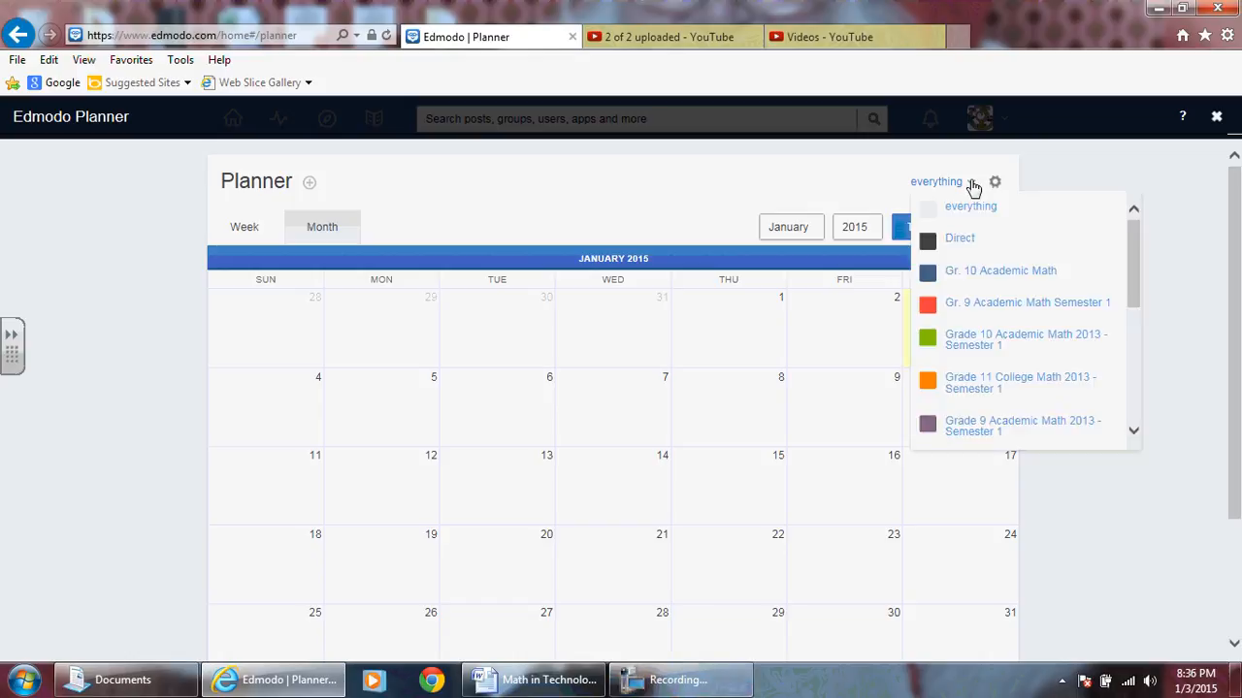
{"action": "left_click", "coordinate": [968, 274]}
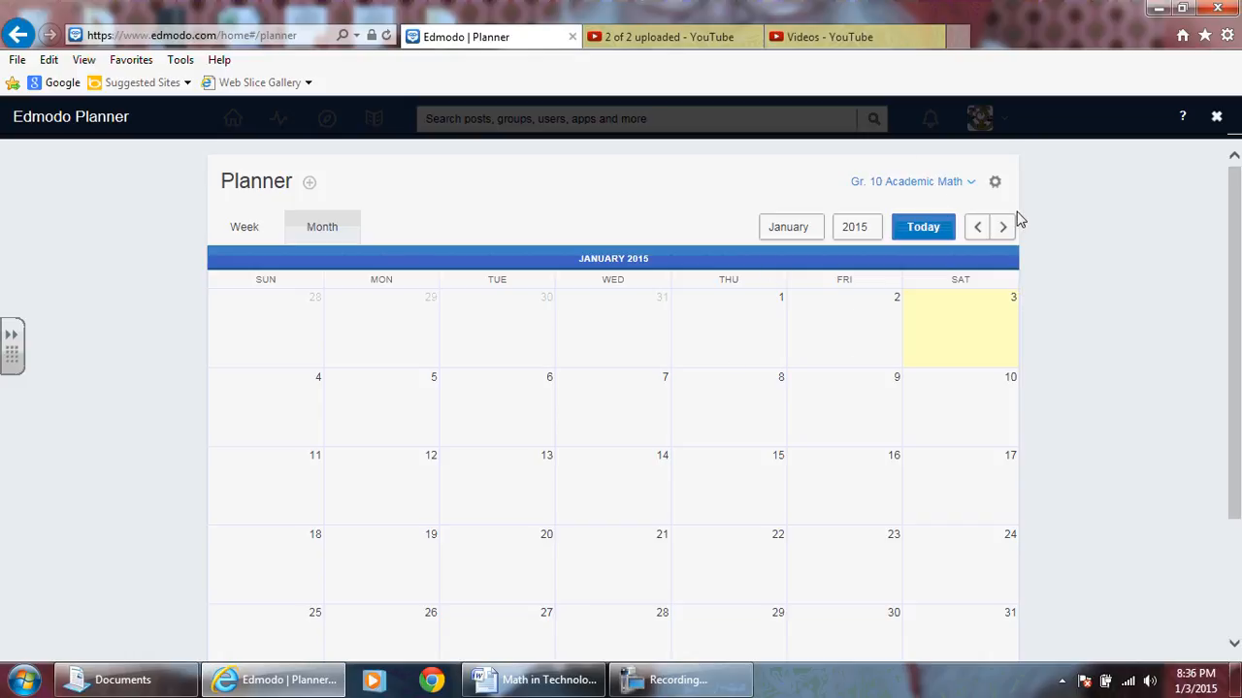
{"action": "left_click", "coordinate": [979, 229]}
{"action": "left_click", "coordinate": [970, 231]}
{"action": "scroll", "coordinate": [812, 378], "scroll_direction": "down", "scroll_amount": 1}
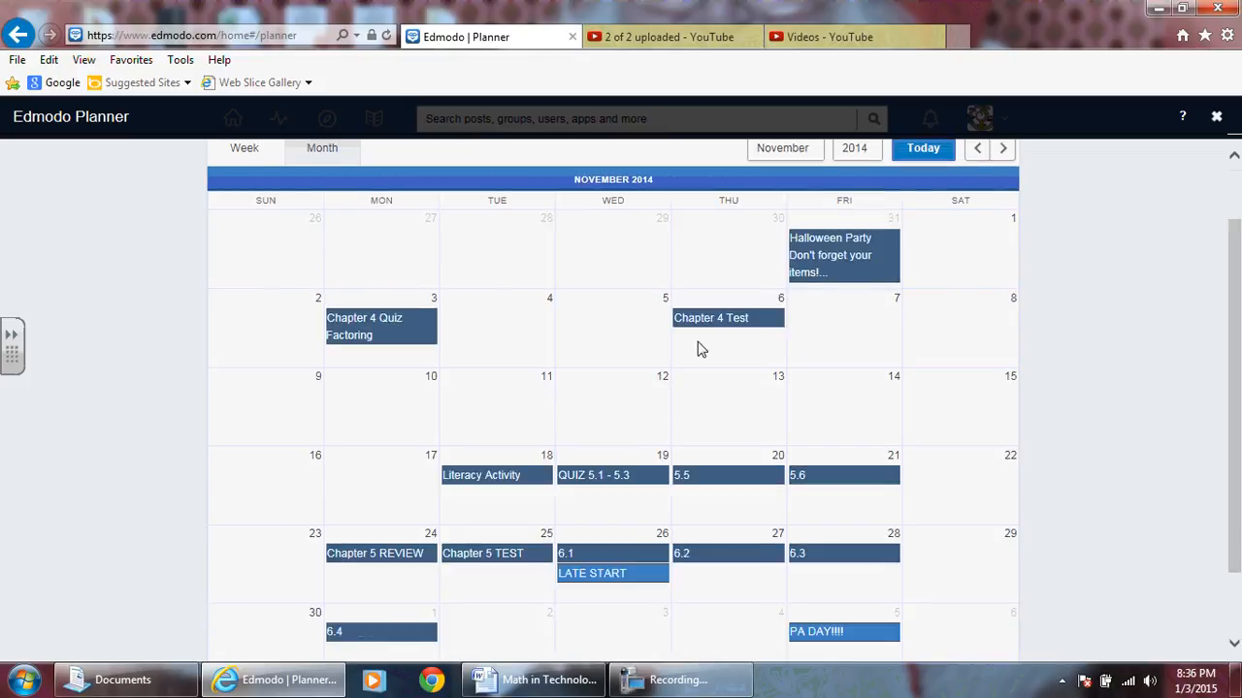
{"action": "scroll", "coordinate": [701, 349], "scroll_direction": "down", "scroll_amount": 1}
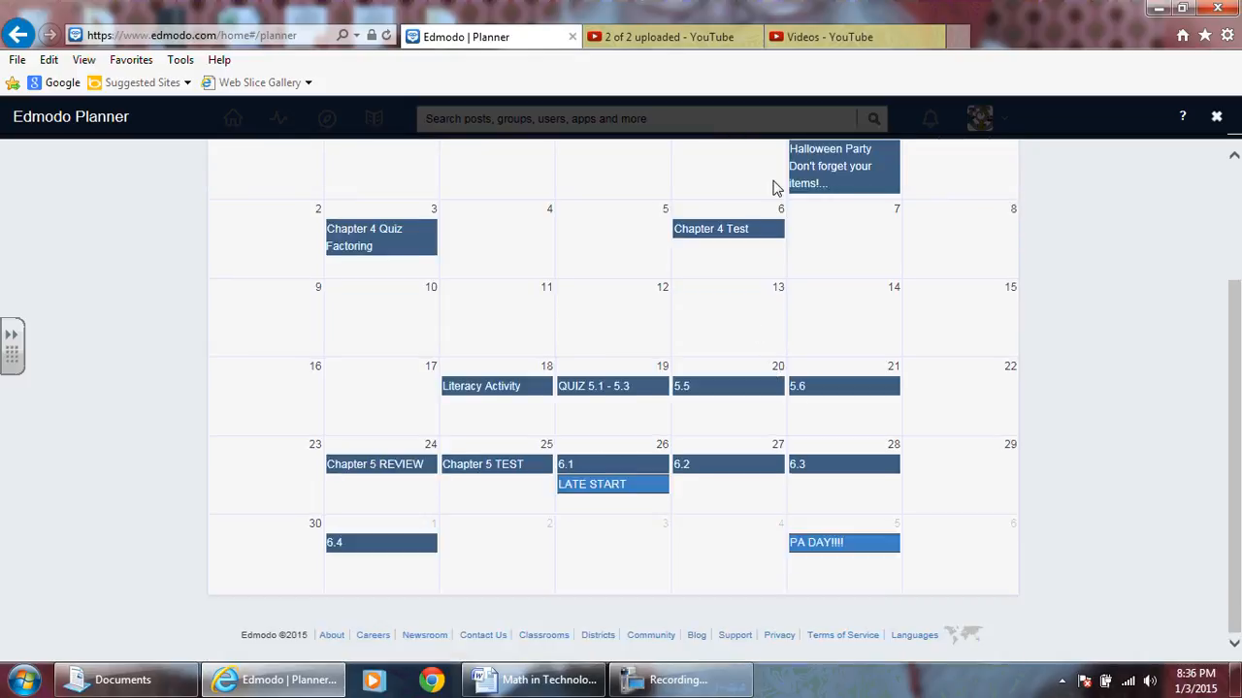
{"action": "scroll", "coordinate": [821, 333], "scroll_direction": "up", "scroll_amount": 2}
{"action": "scroll", "coordinate": [935, 336], "scroll_direction": "down", "scroll_amount": 1}
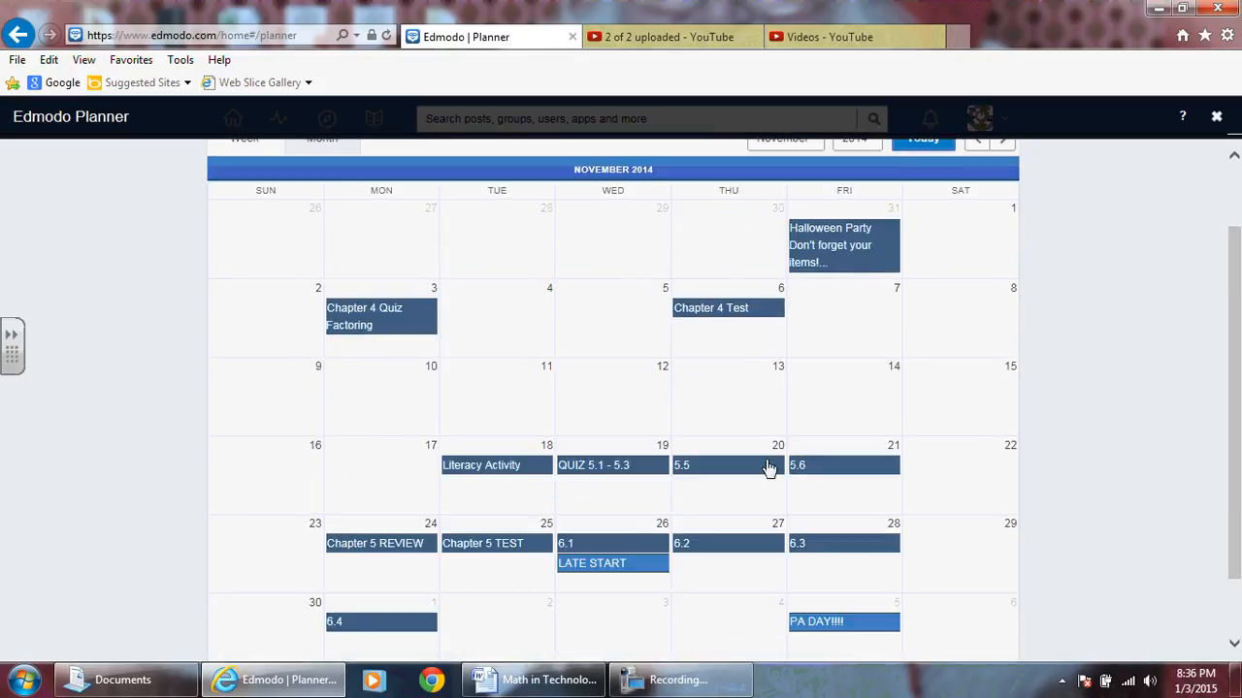
{"action": "scroll", "coordinate": [859, 430], "scroll_direction": "up", "scroll_amount": 1}
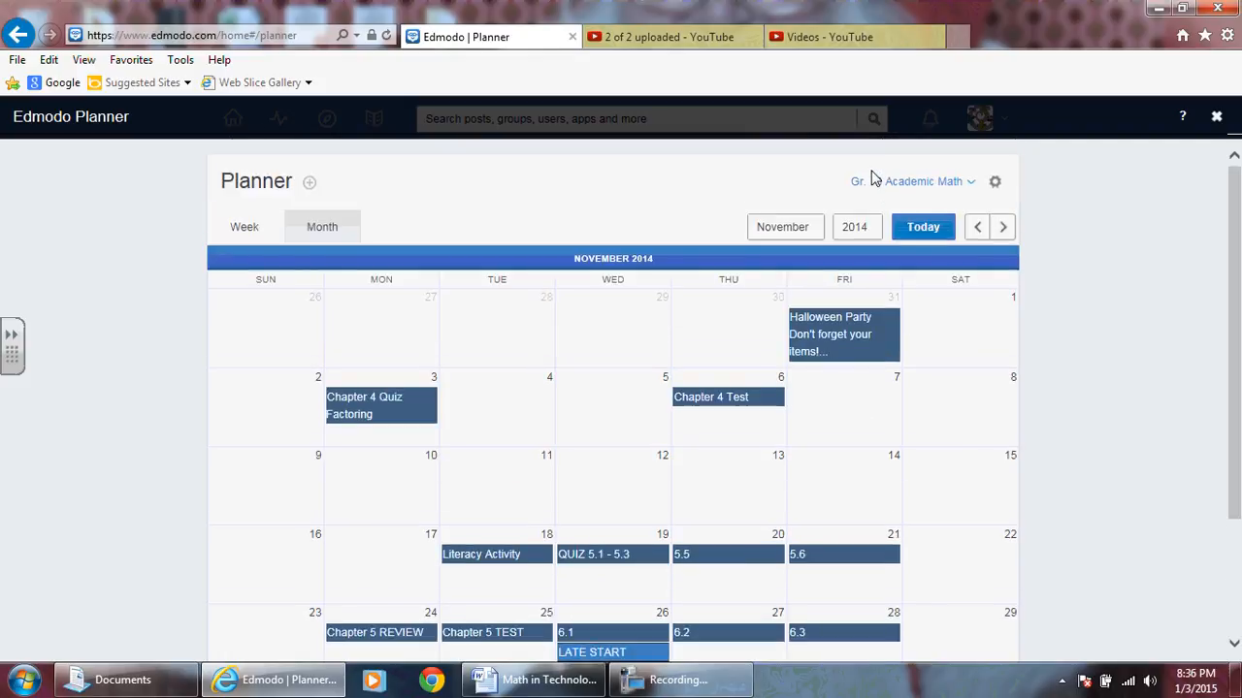
- Set the planner filter back to everything and examine the colour-coded November 2014 entries of all classes
{"action": "left_click", "coordinate": [970, 182]}
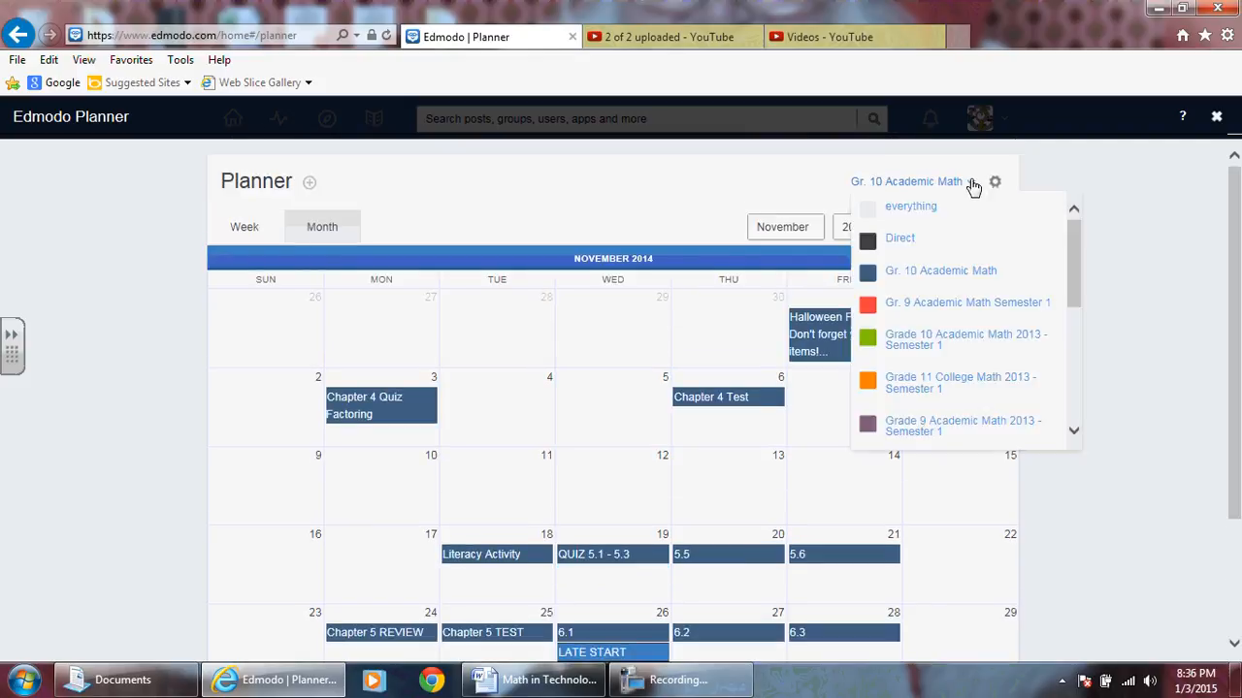
{"action": "left_click", "coordinate": [912, 211]}
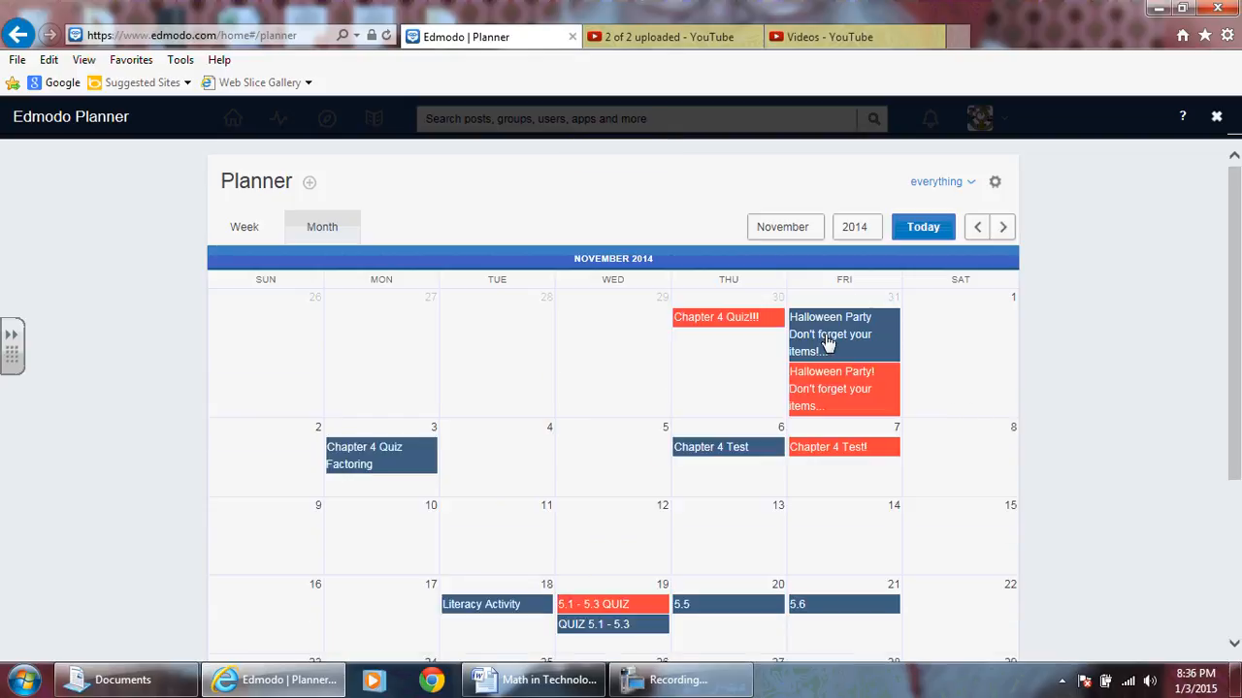
{"action": "scroll", "coordinate": [814, 386], "scroll_direction": "down", "scroll_amount": 1}
{"action": "scroll", "coordinate": [699, 465], "scroll_direction": "down", "scroll_amount": 1}
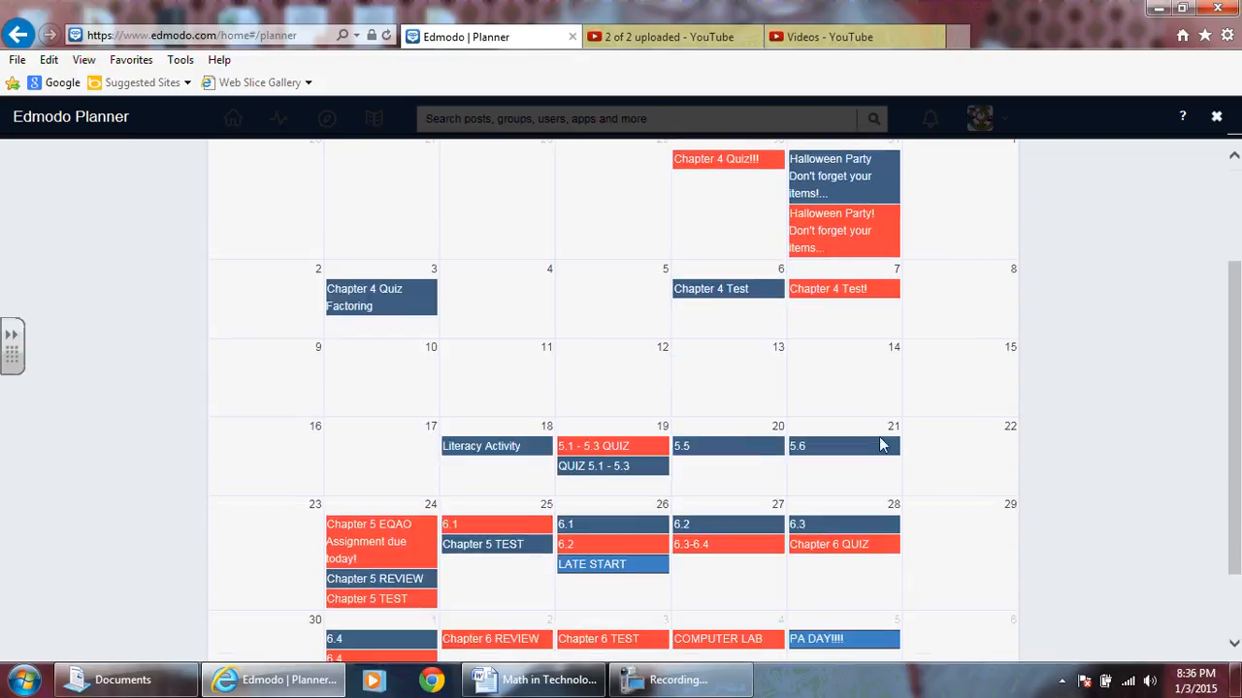
{"action": "scroll", "coordinate": [885, 320], "scroll_direction": "up", "scroll_amount": 1}
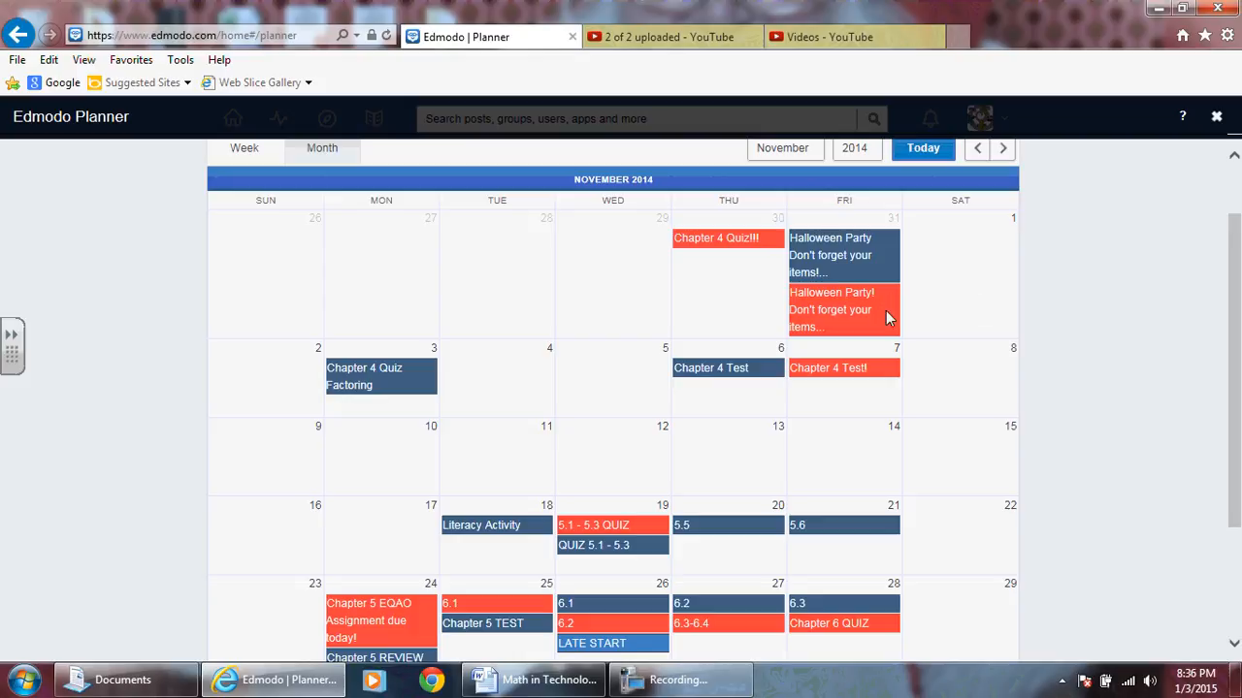
{"action": "scroll", "coordinate": [885, 310], "scroll_direction": "up", "scroll_amount": 1}
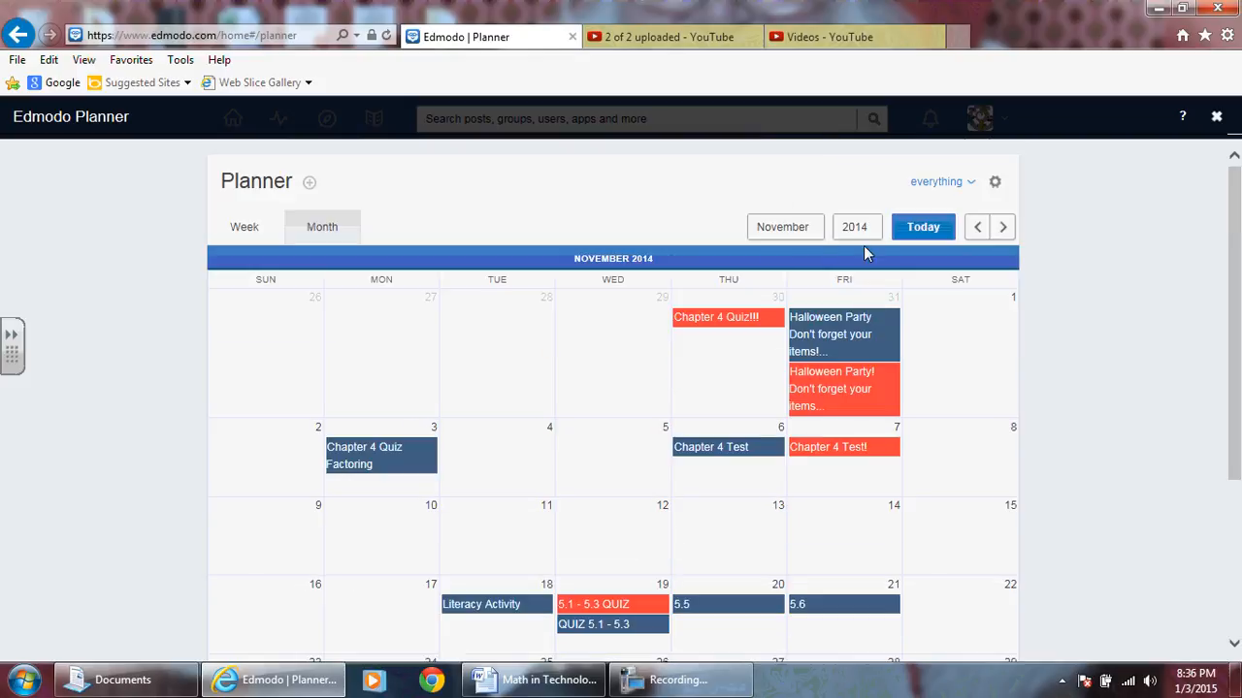
{"action": "scroll", "coordinate": [907, 318], "scroll_direction": "down", "scroll_amount": 1}
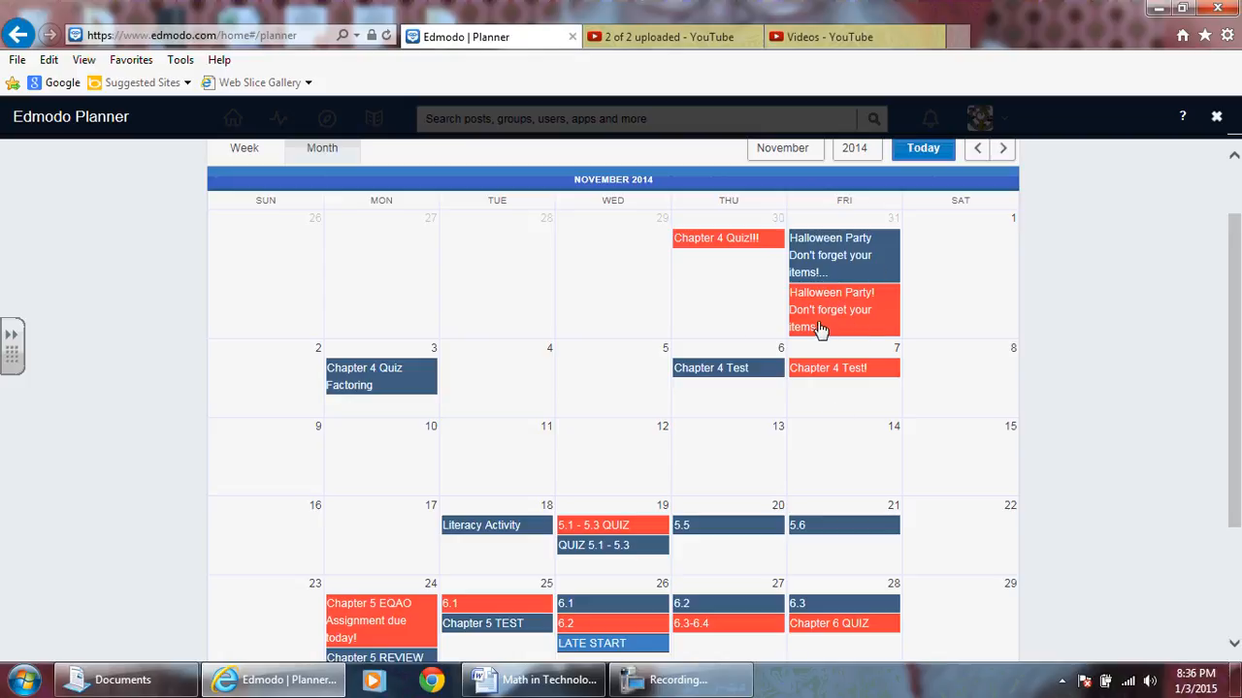
{"action": "scroll", "coordinate": [747, 441], "scroll_direction": "down", "scroll_amount": 1}
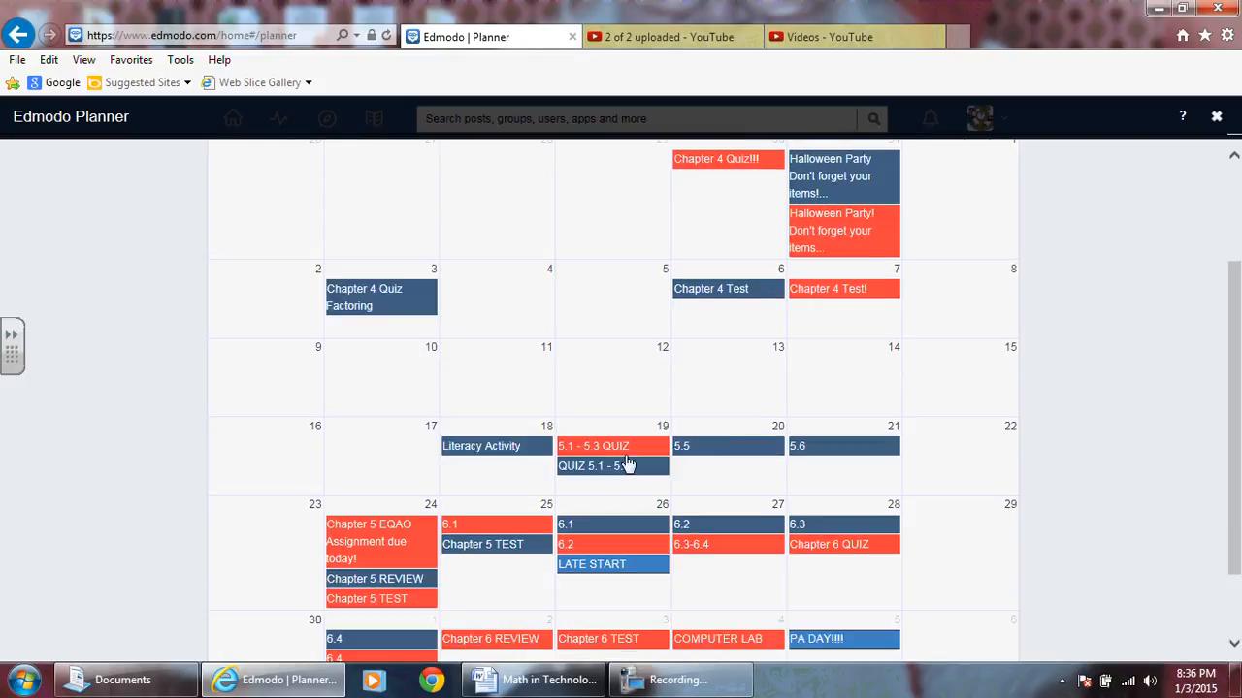
{"action": "scroll", "coordinate": [615, 473], "scroll_direction": "down", "scroll_amount": 1}
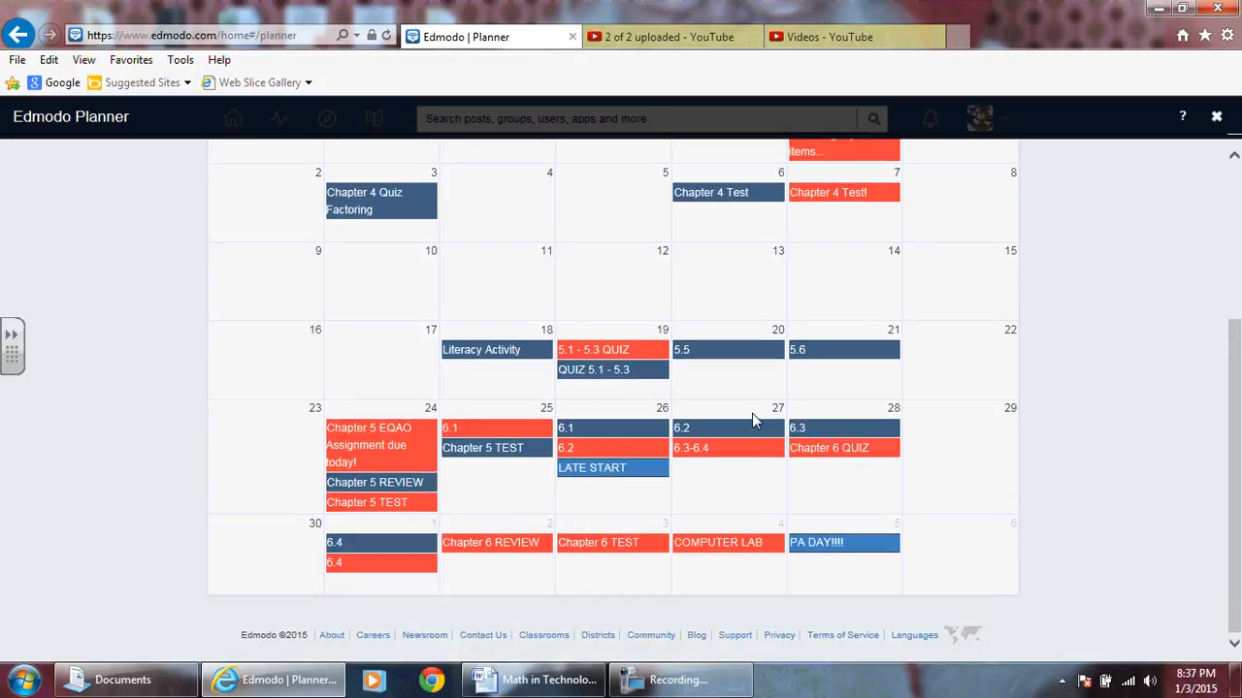
{"action": "scroll", "coordinate": [755, 417], "scroll_direction": "up", "scroll_amount": 3}
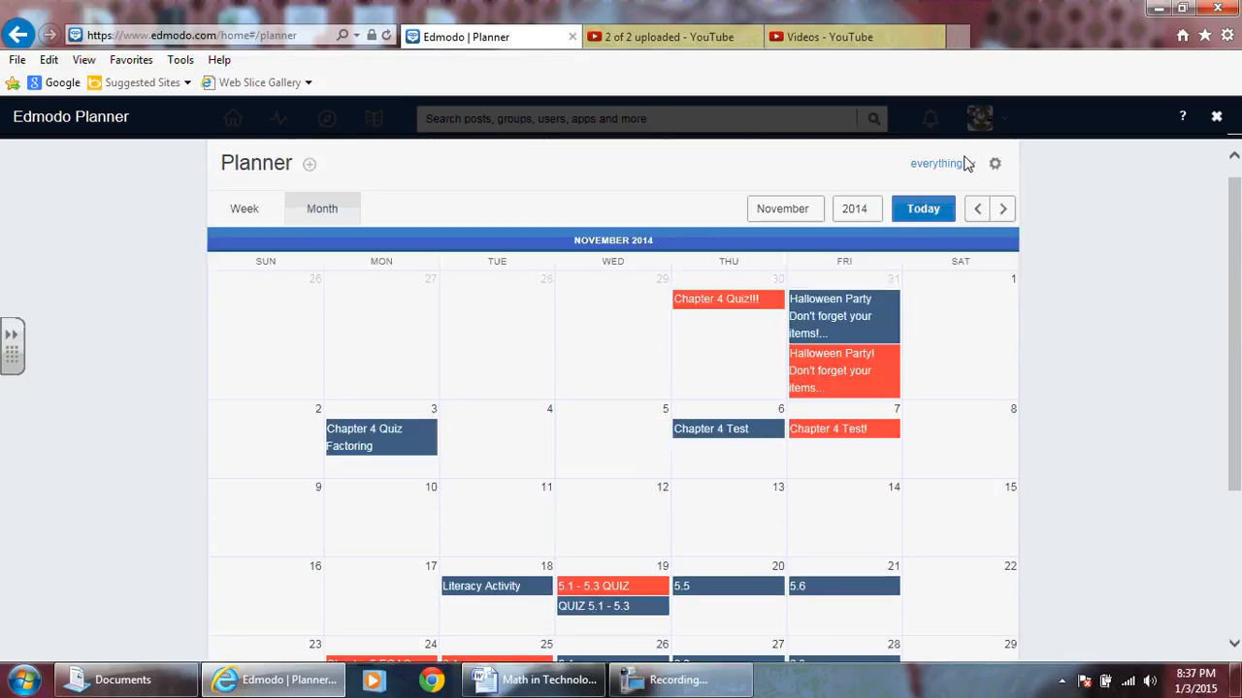
{"action": "left_click", "coordinate": [963, 165]}
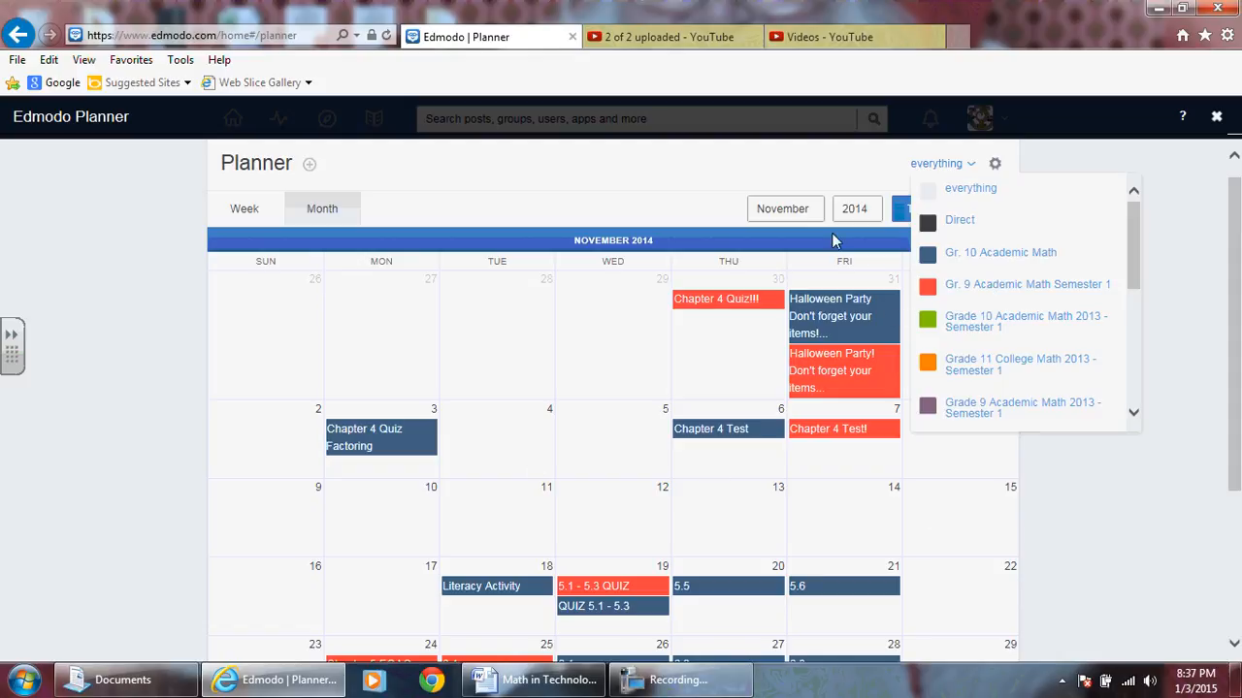
{"action": "left_click", "coordinate": [752, 329]}
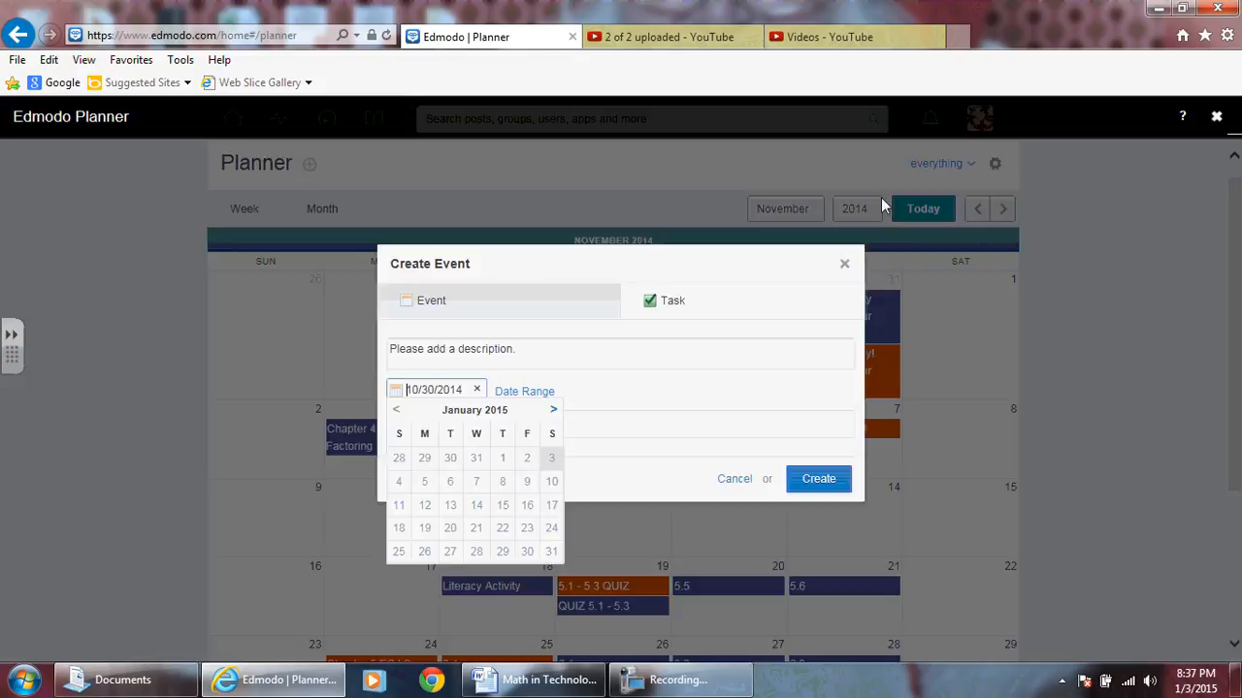
{"action": "left_click", "coordinate": [844, 264]}
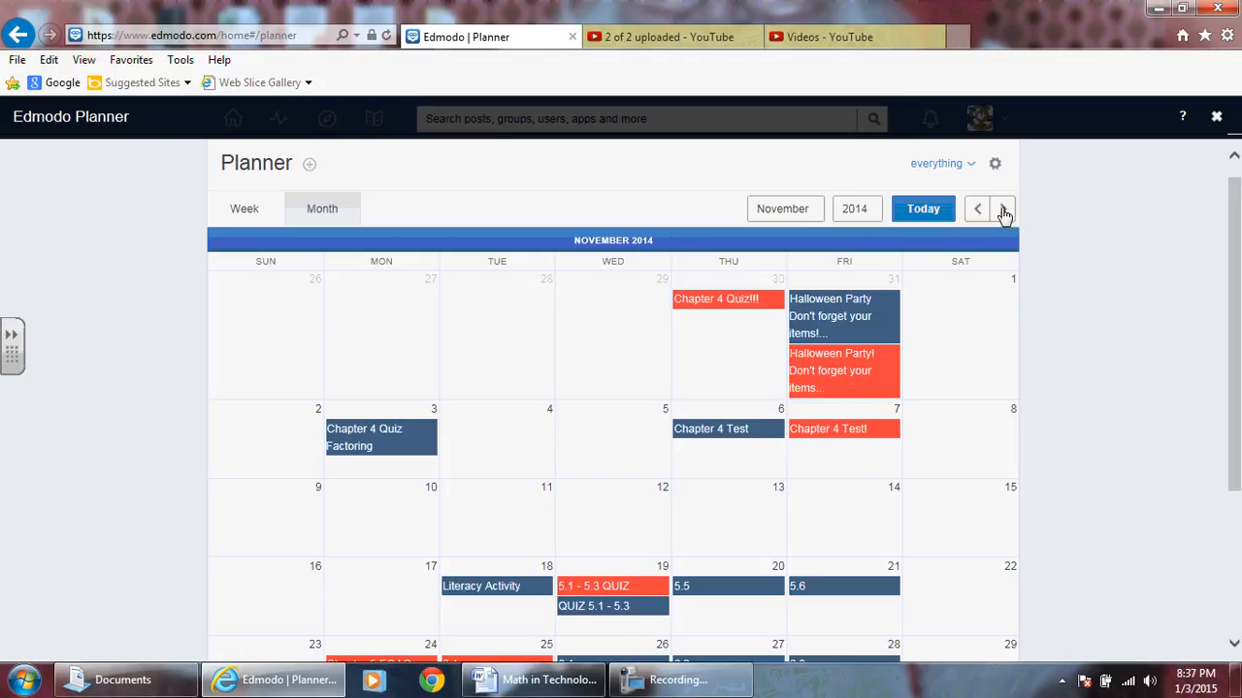
- Move the monthly calendar forward to January 2015
{"action": "left_click", "coordinate": [674, 680]}
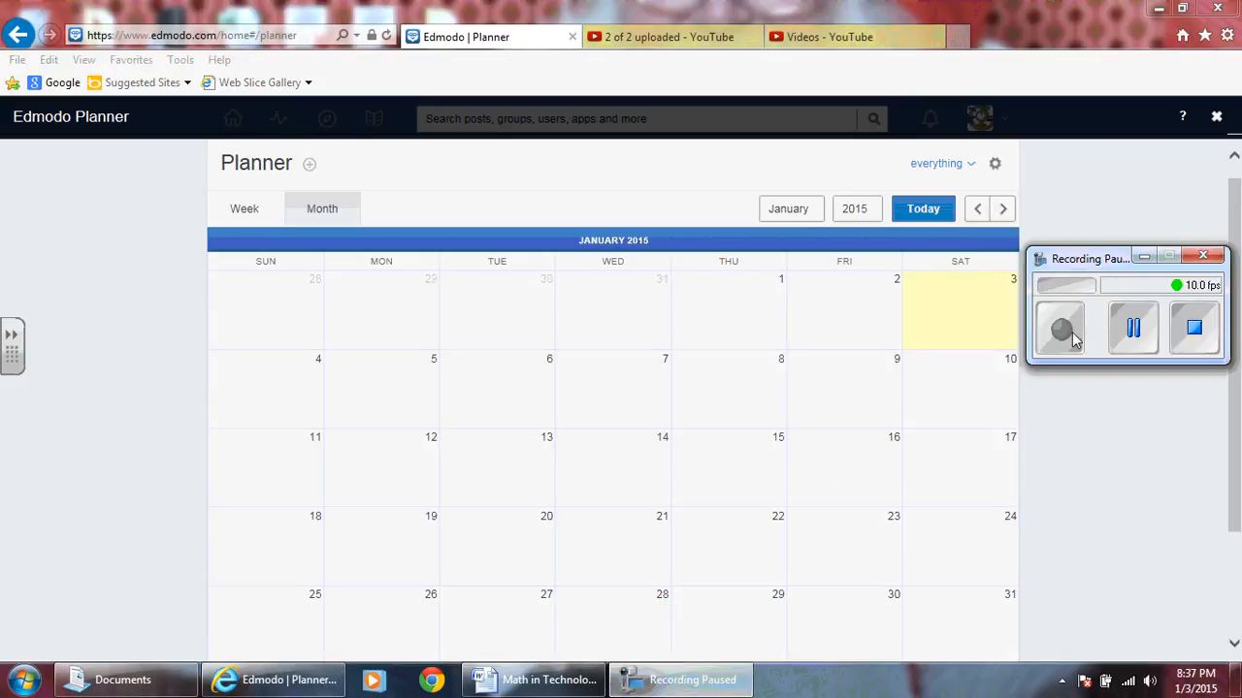
{"action": "left_click", "coordinate": [1072, 331]}
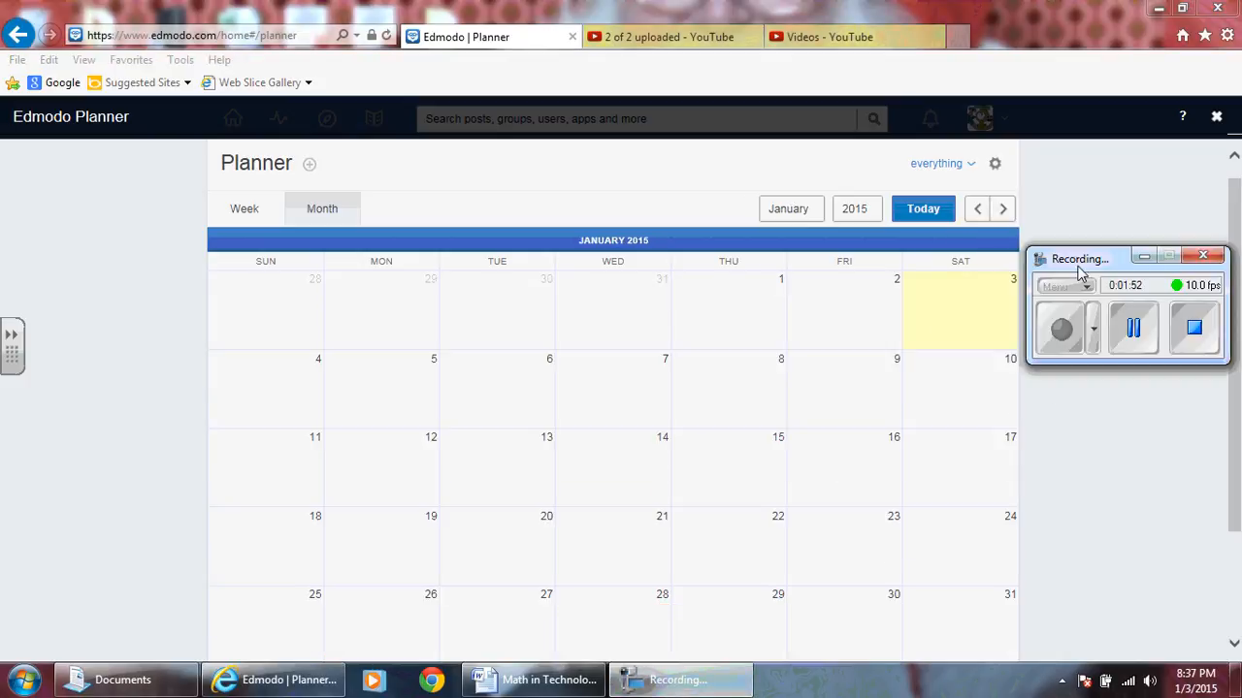
{"action": "left_click", "coordinate": [1159, 255]}
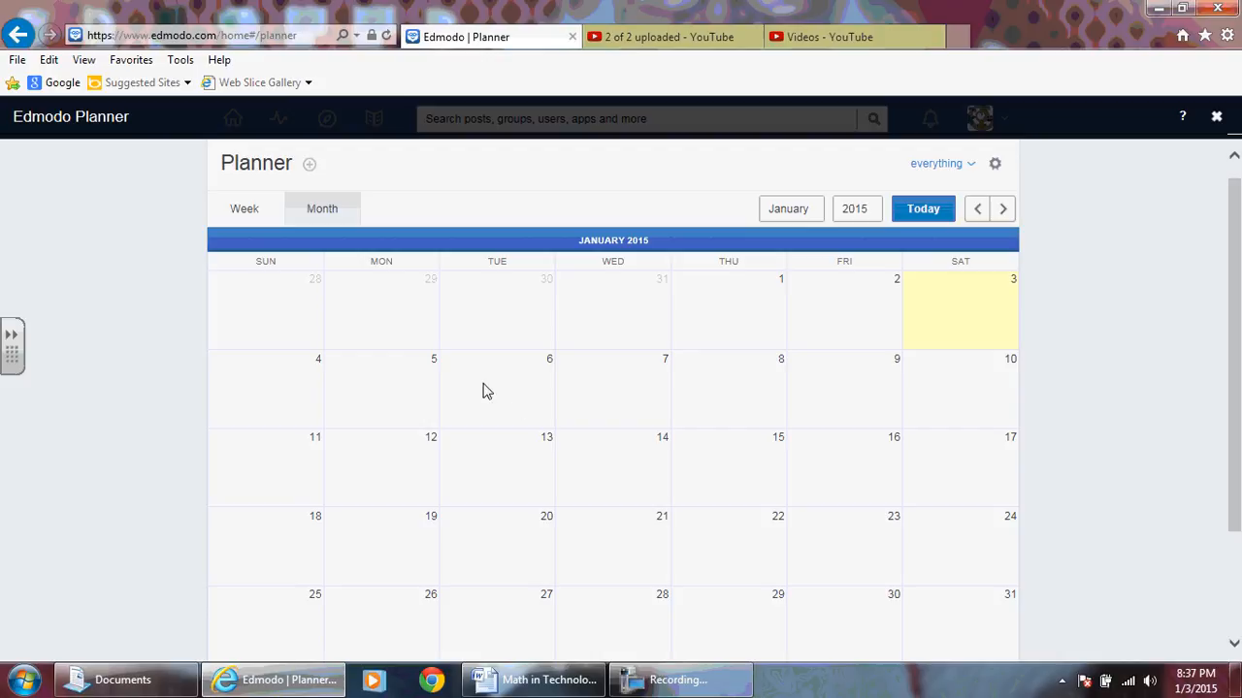
- Start a new event on January 5, 2015 with the description "Welcome back to school!"
{"action": "left_click", "coordinate": [383, 388]}
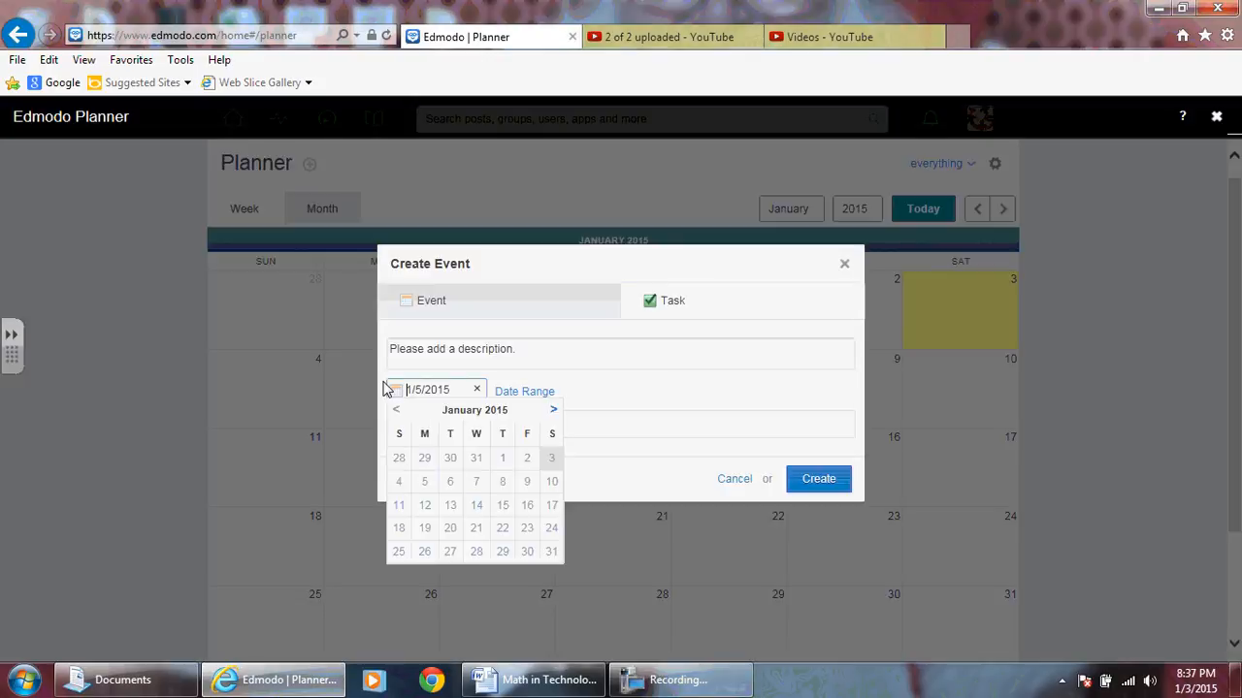
{"action": "left_click", "coordinate": [426, 353]}
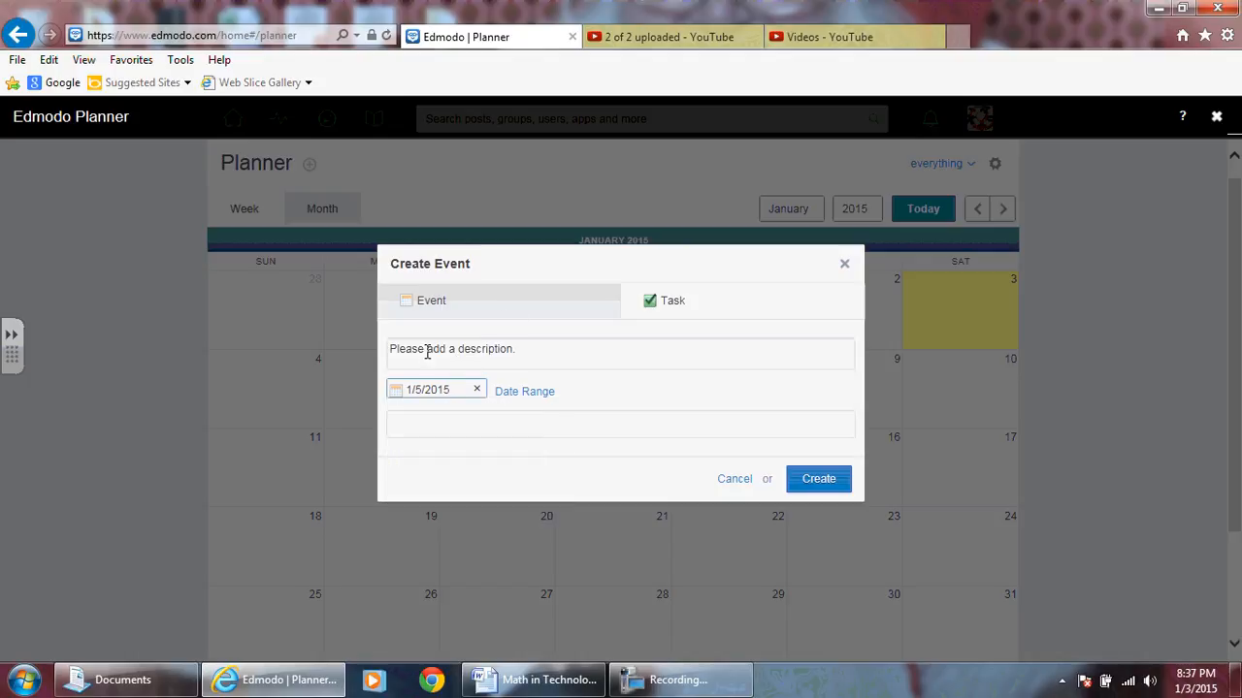
{"action": "left_click", "coordinate": [475, 357]}
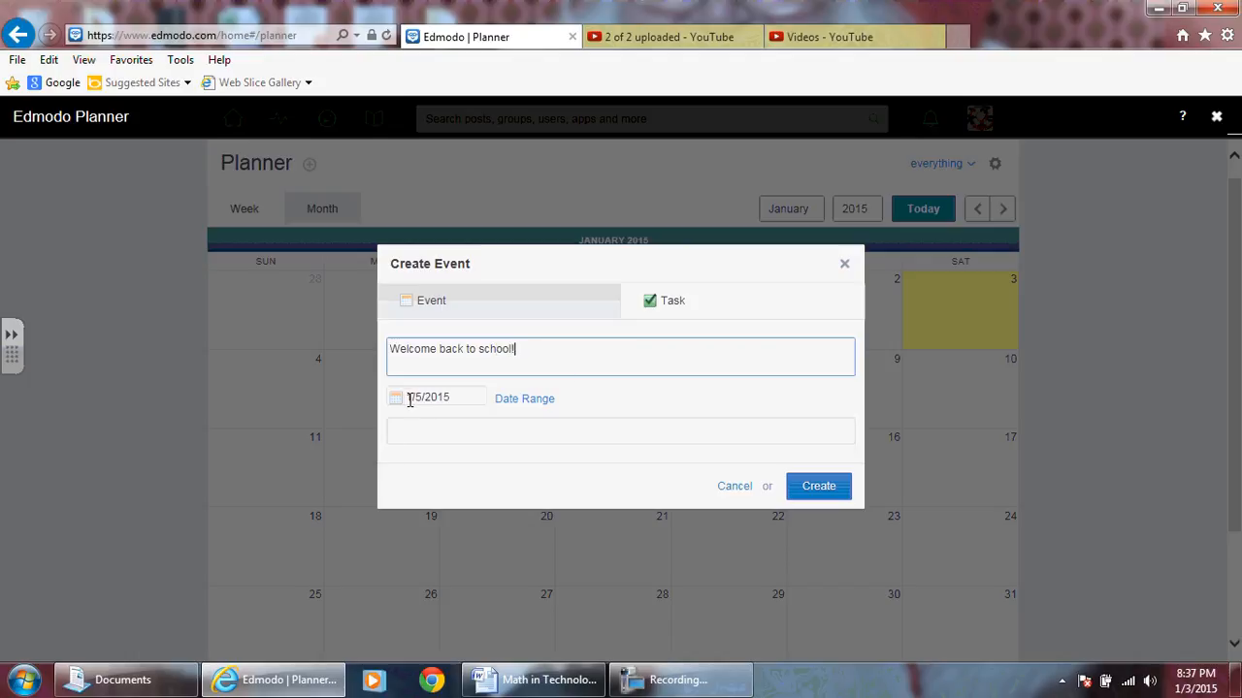
- Add the groups Gr. 10 Academic Math, Gr. 9 Academic Math Semester 1 and MPM 1D1/04 2013 Semester 2 as recipients of the event
{"action": "left_click", "coordinate": [469, 433]}
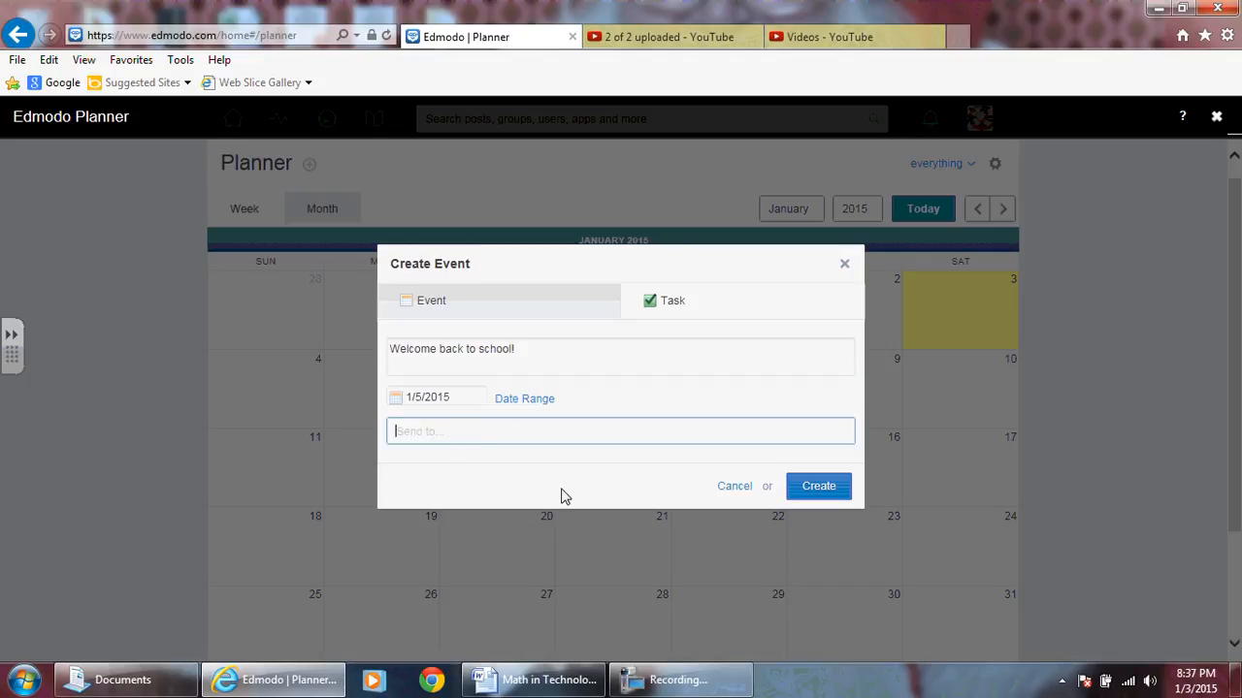
{"action": "type", "text": "gr"}
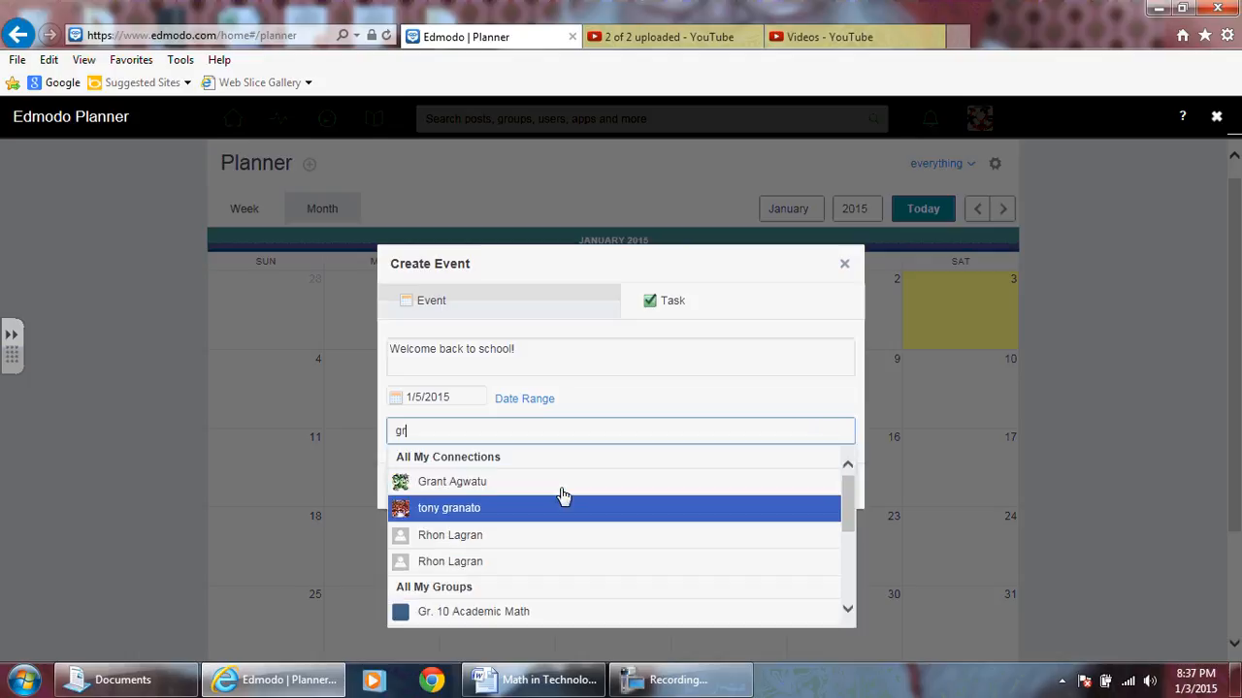
{"action": "type", "text": "."}
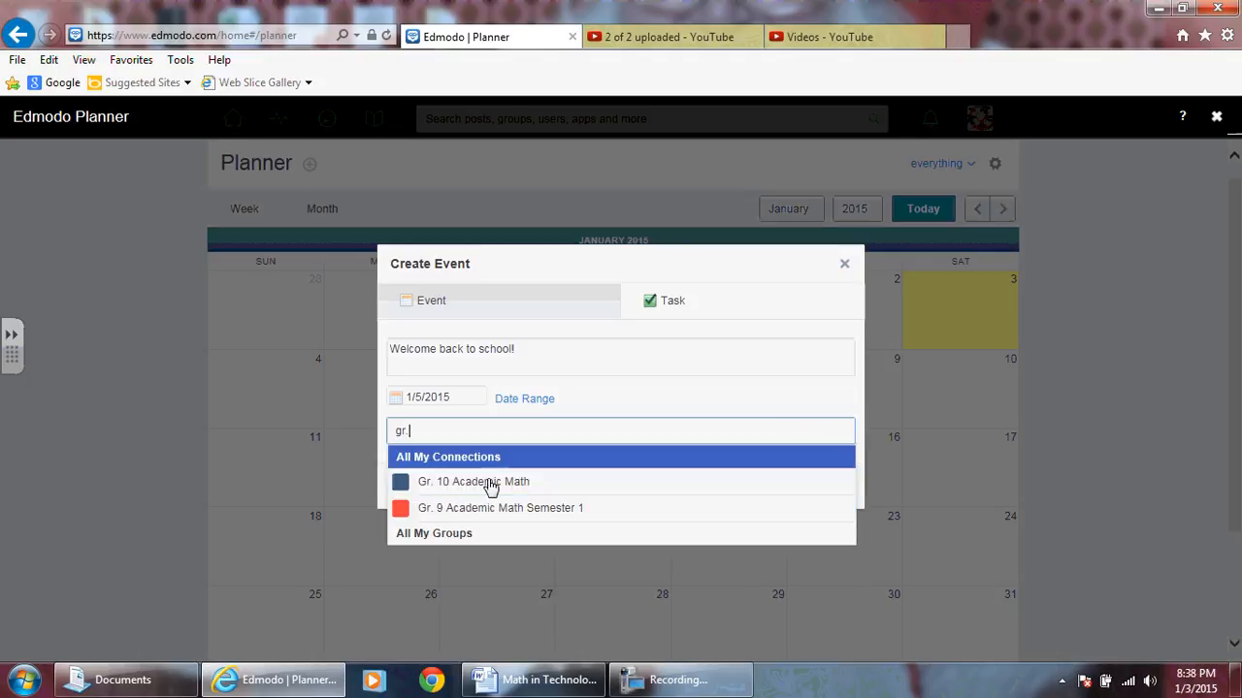
{"action": "left_click", "coordinate": [486, 487]}
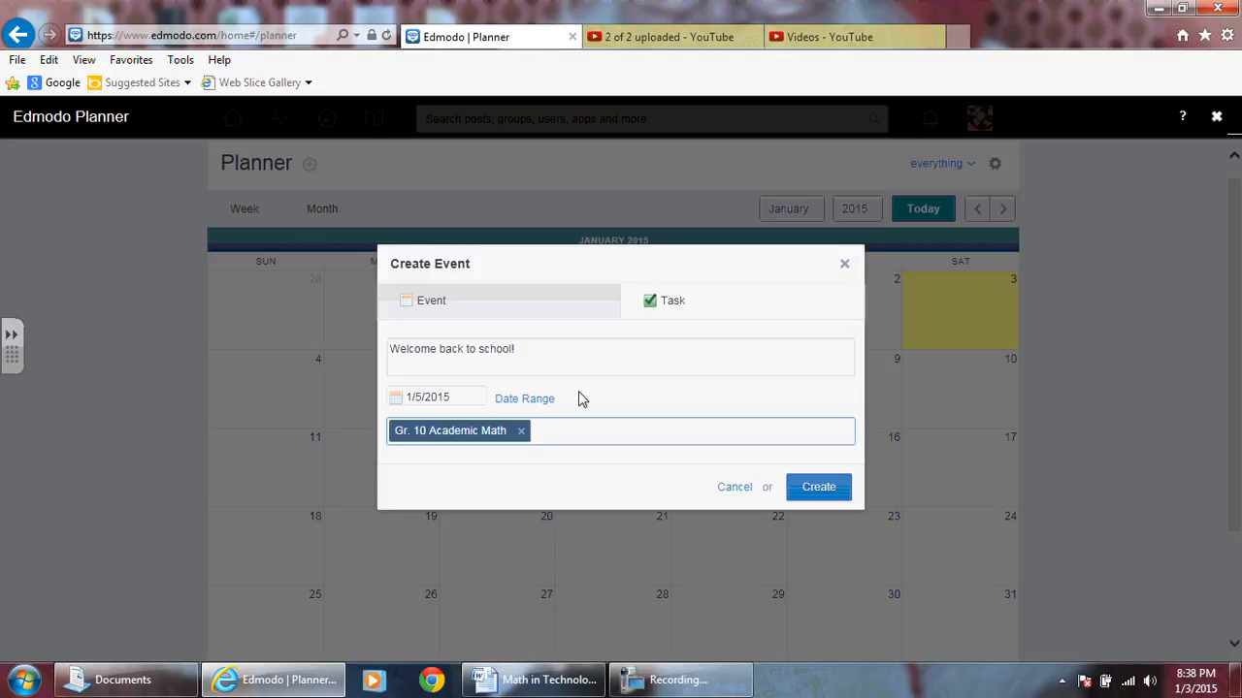
{"action": "type", "text": "gr."}
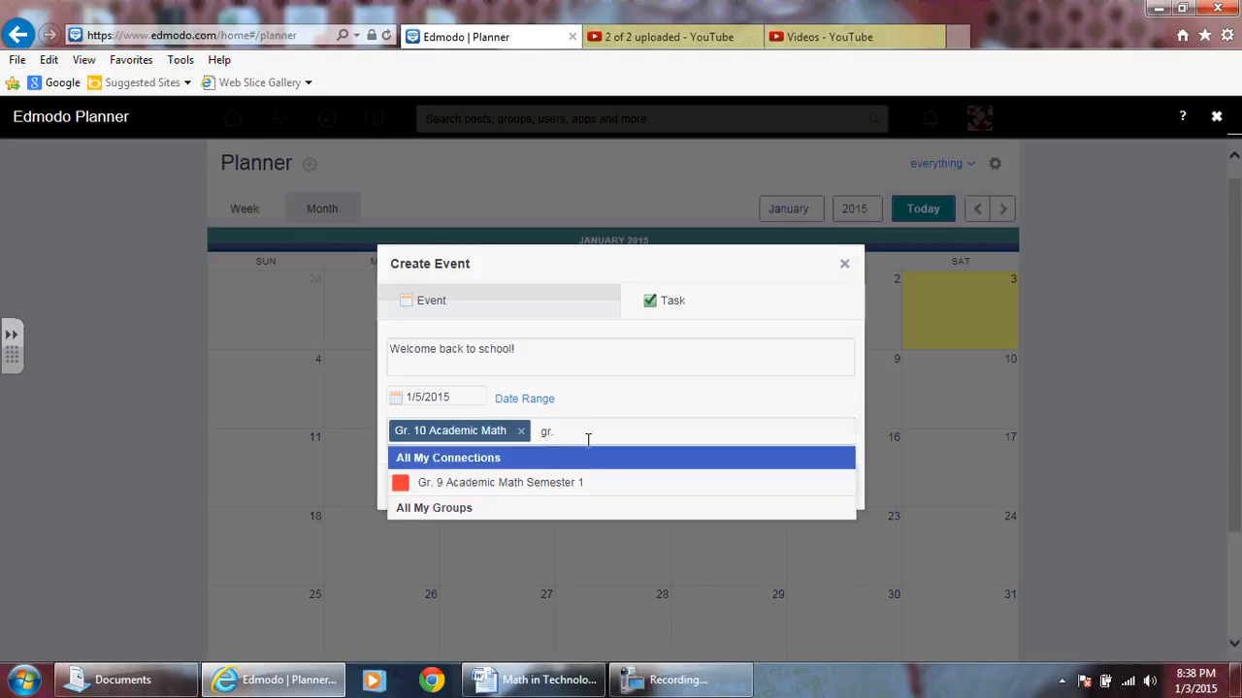
{"action": "left_click", "coordinate": [486, 491]}
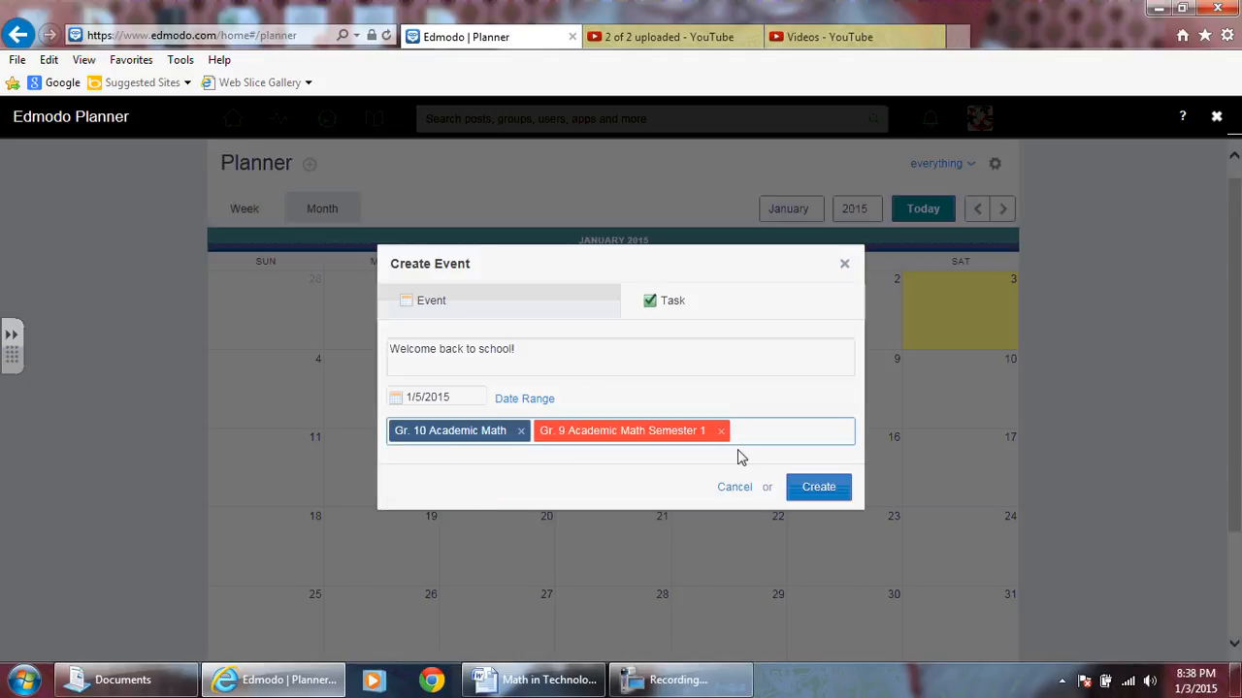
{"action": "type", "text": "mpm"}
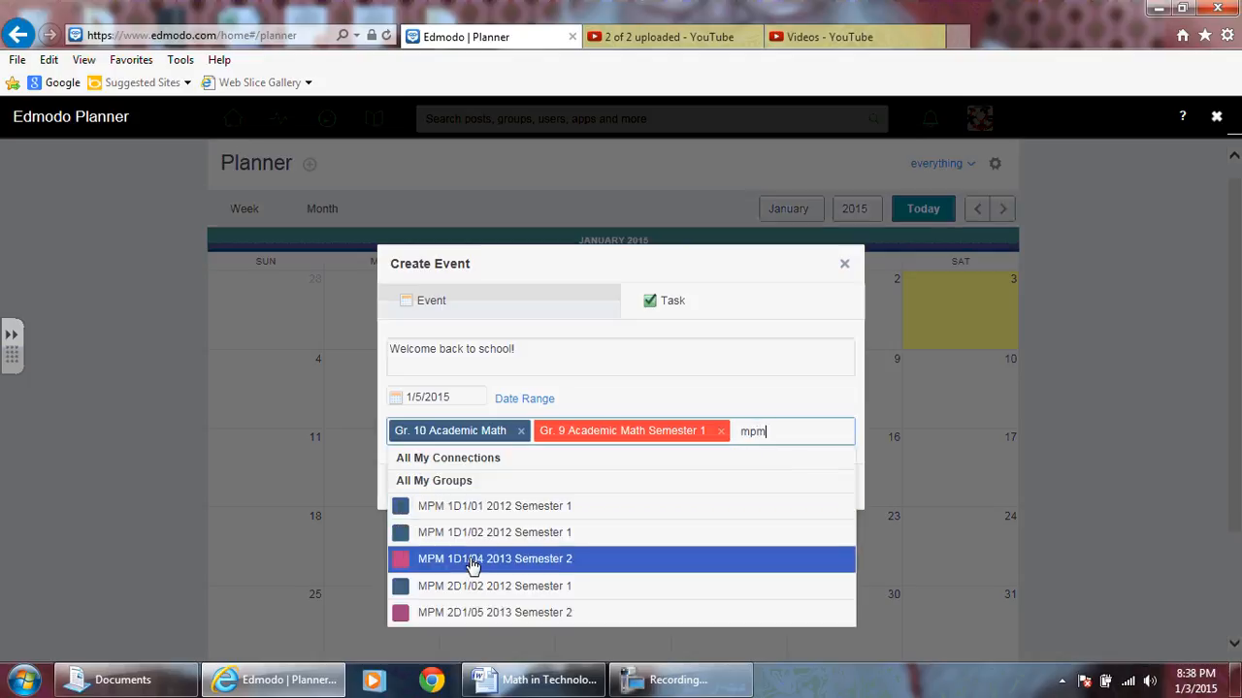
{"action": "left_click", "coordinate": [491, 562]}
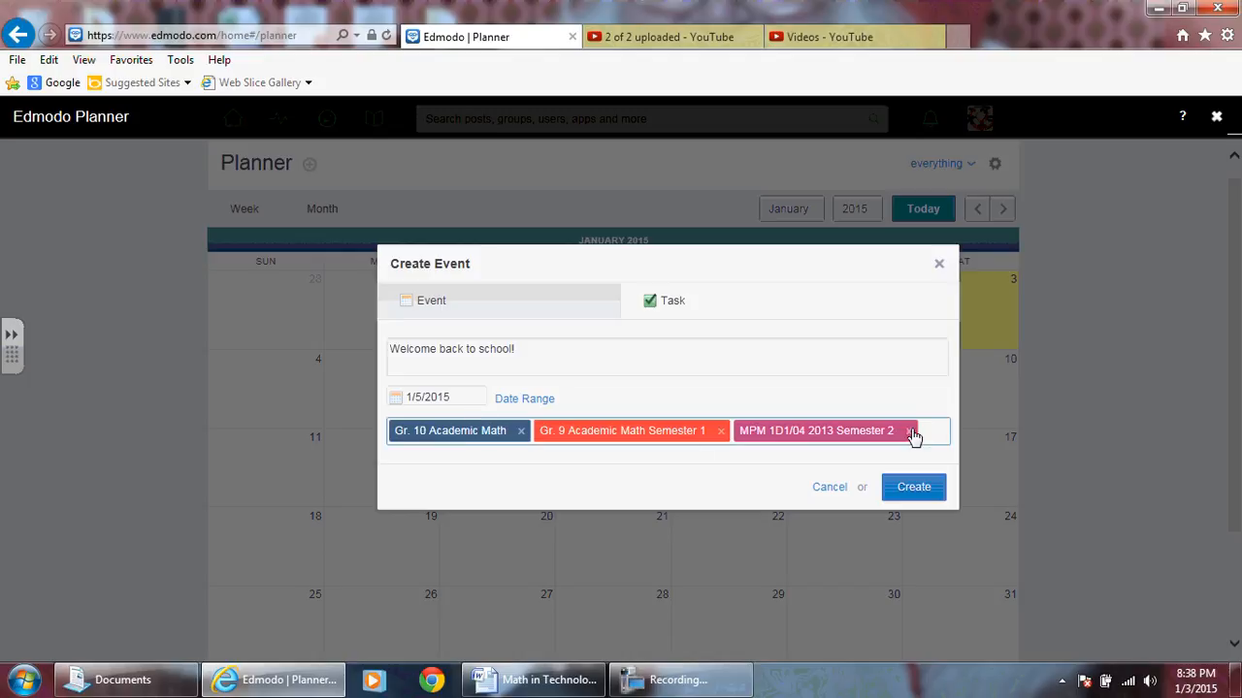
- Create the "Welcome back to school!" event for the three selected groups
{"action": "left_click", "coordinate": [912, 493]}
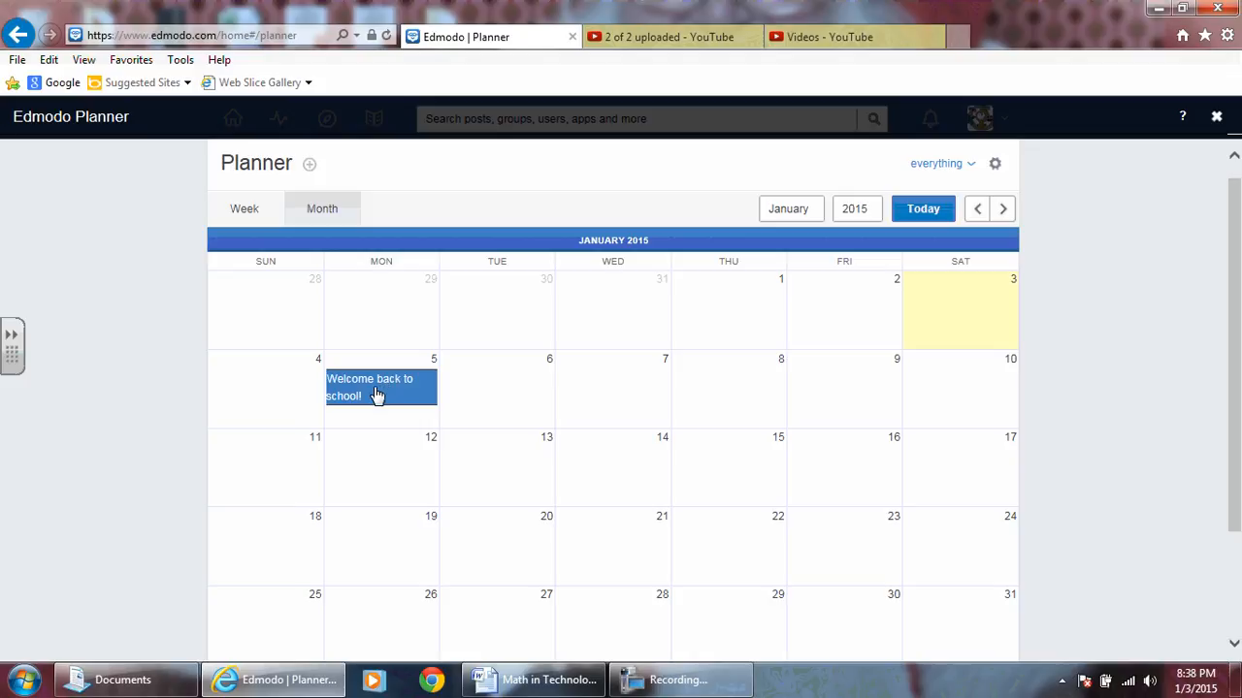
- Start a new event described as "Chapter 8" with a date range from 1/6/2015 to 1/9/2015
{"action": "left_click", "coordinate": [522, 394]}
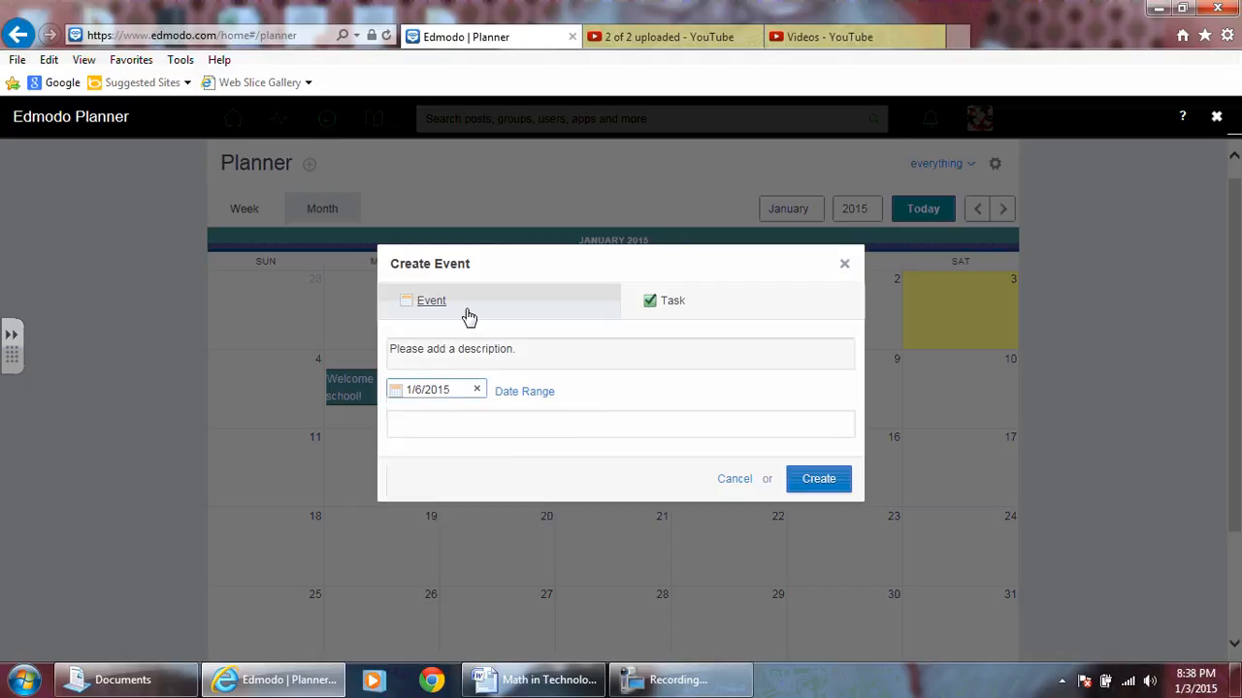
{"action": "left_click", "coordinate": [498, 354]}
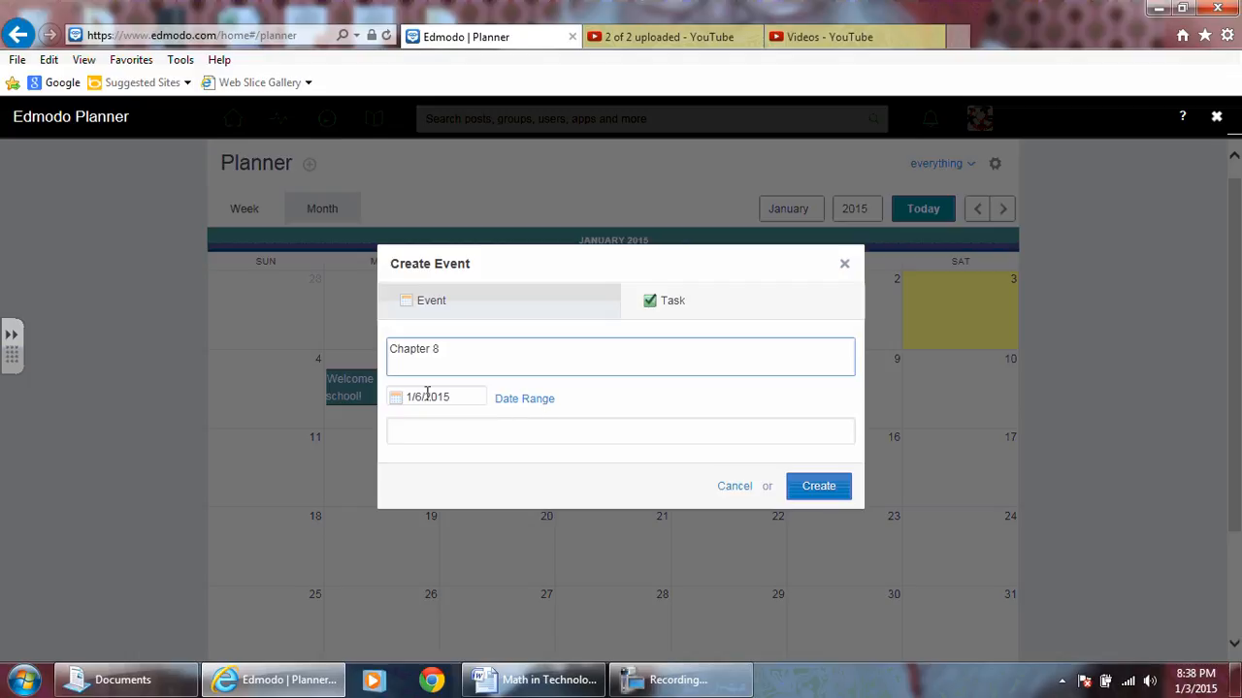
{"action": "left_click", "coordinate": [514, 402]}
{"action": "left_click", "coordinate": [567, 397]}
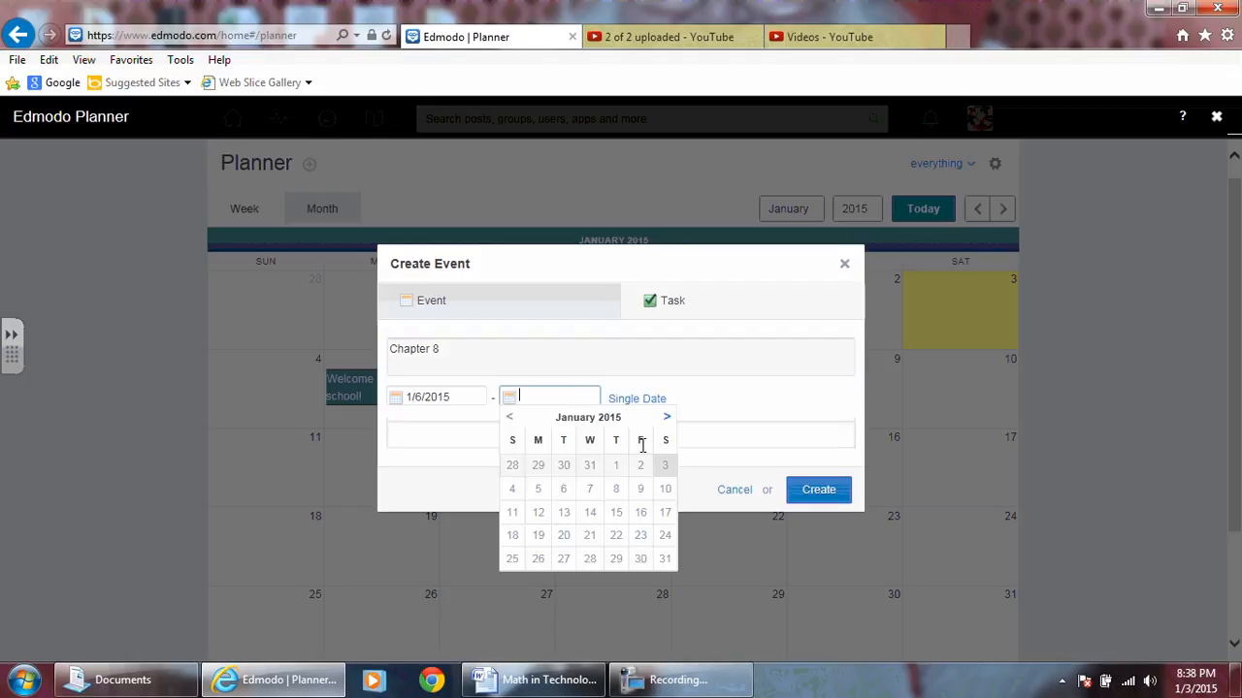
{"action": "left_click", "coordinate": [639, 490]}
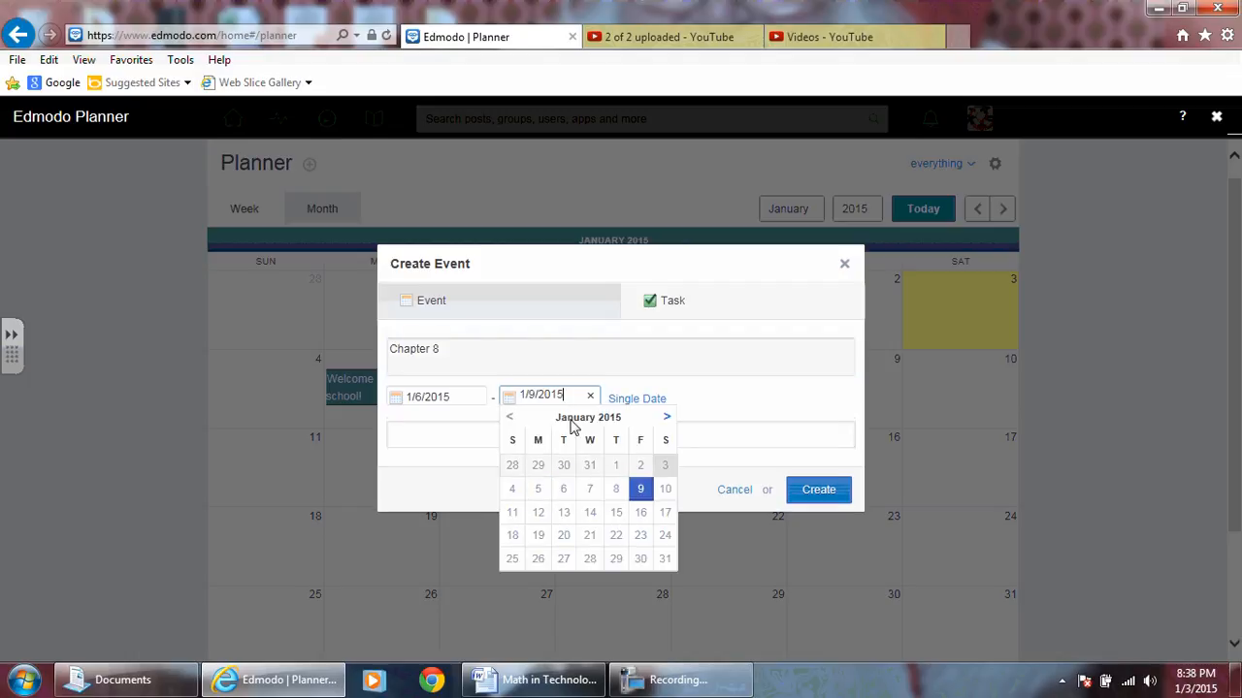
- Add the group Gr. 9 Academic Math Semester 1 as recipient and create the Chapter 8 event
{"action": "left_click", "coordinate": [409, 436]}
{"action": "type", "text": "gr"}
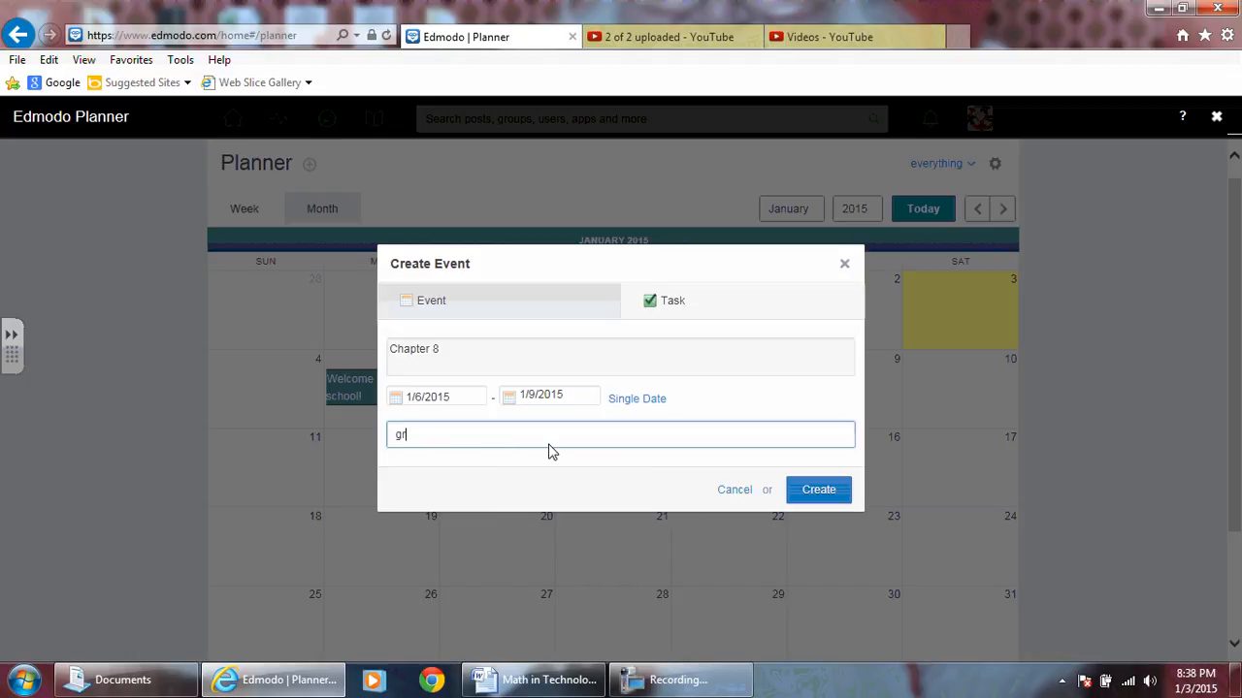
{"action": "type", "text": ". 9"}
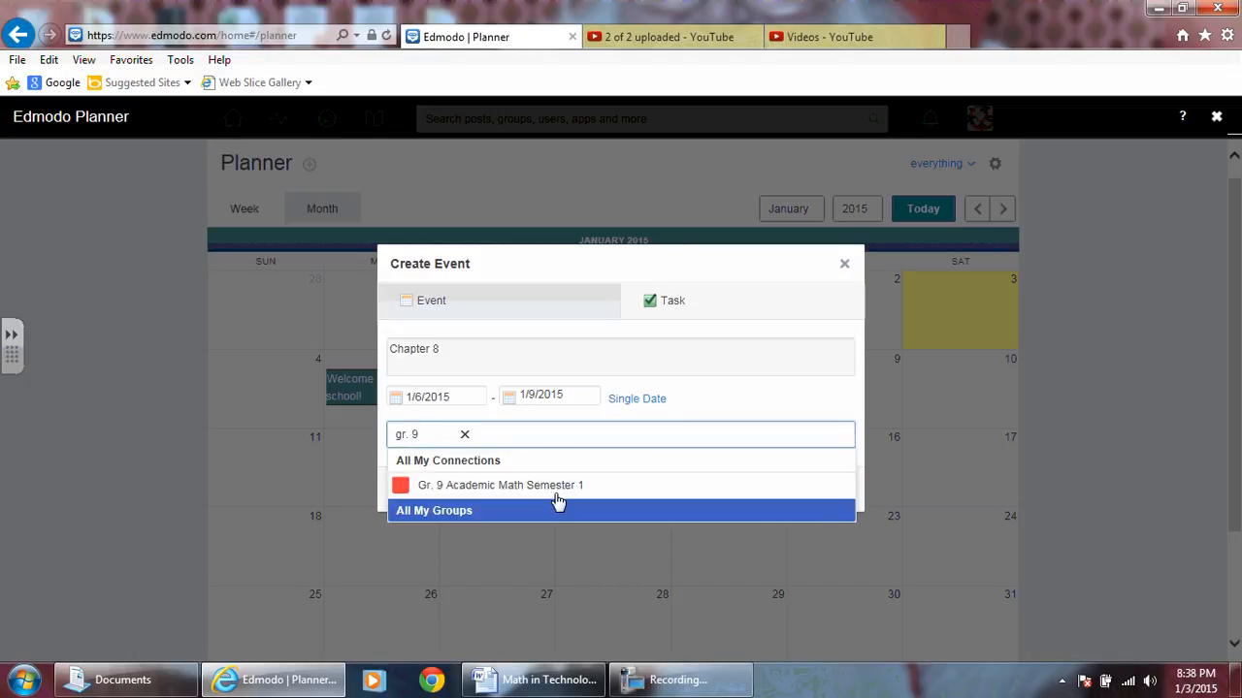
{"action": "left_click", "coordinate": [553, 485]}
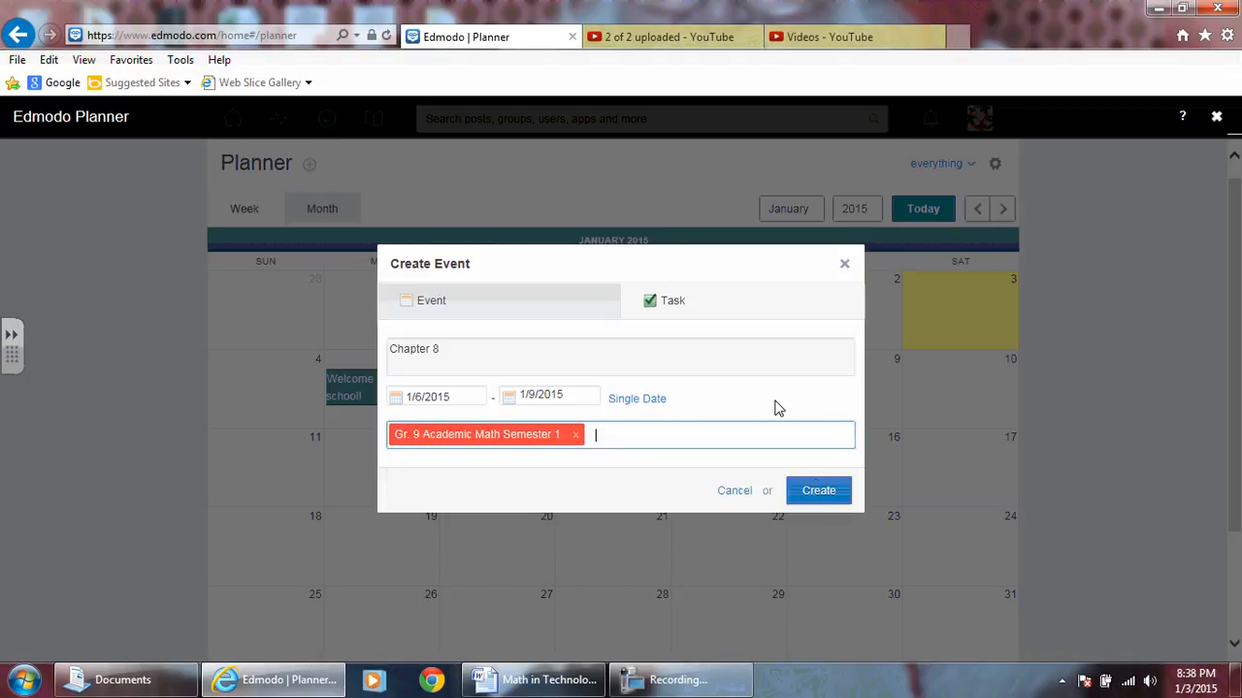
{"action": "left_click", "coordinate": [818, 491]}
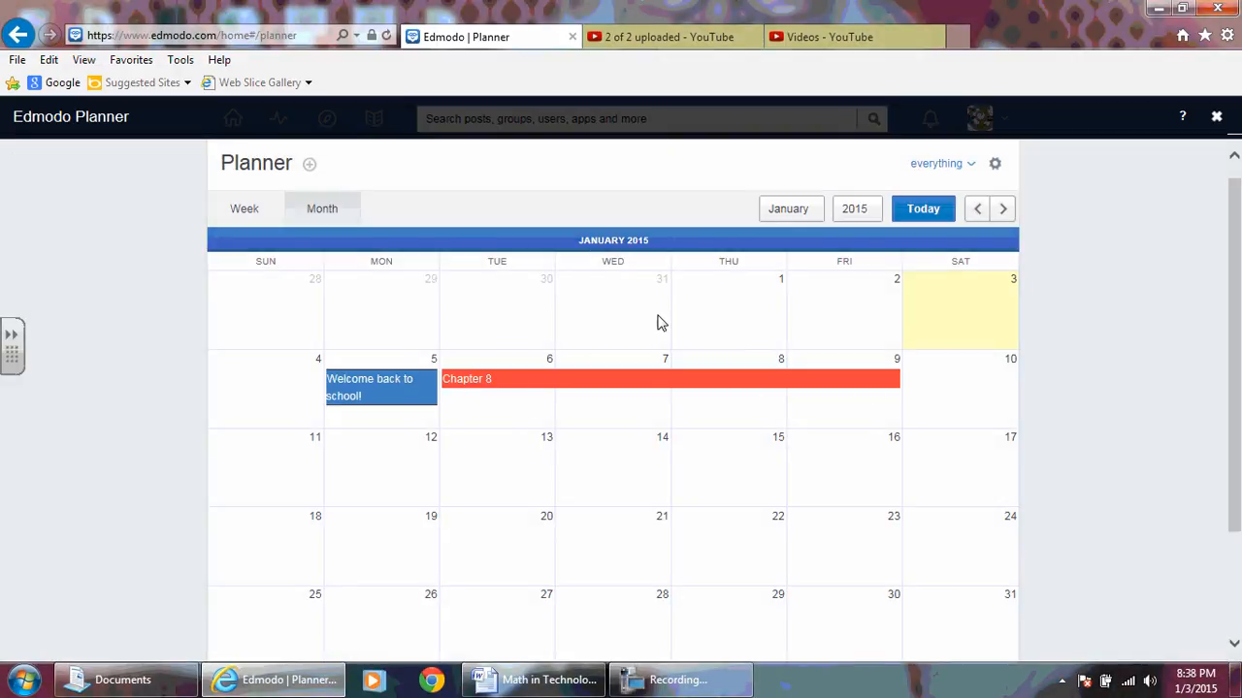
{"action": "left_click", "coordinate": [973, 165]}
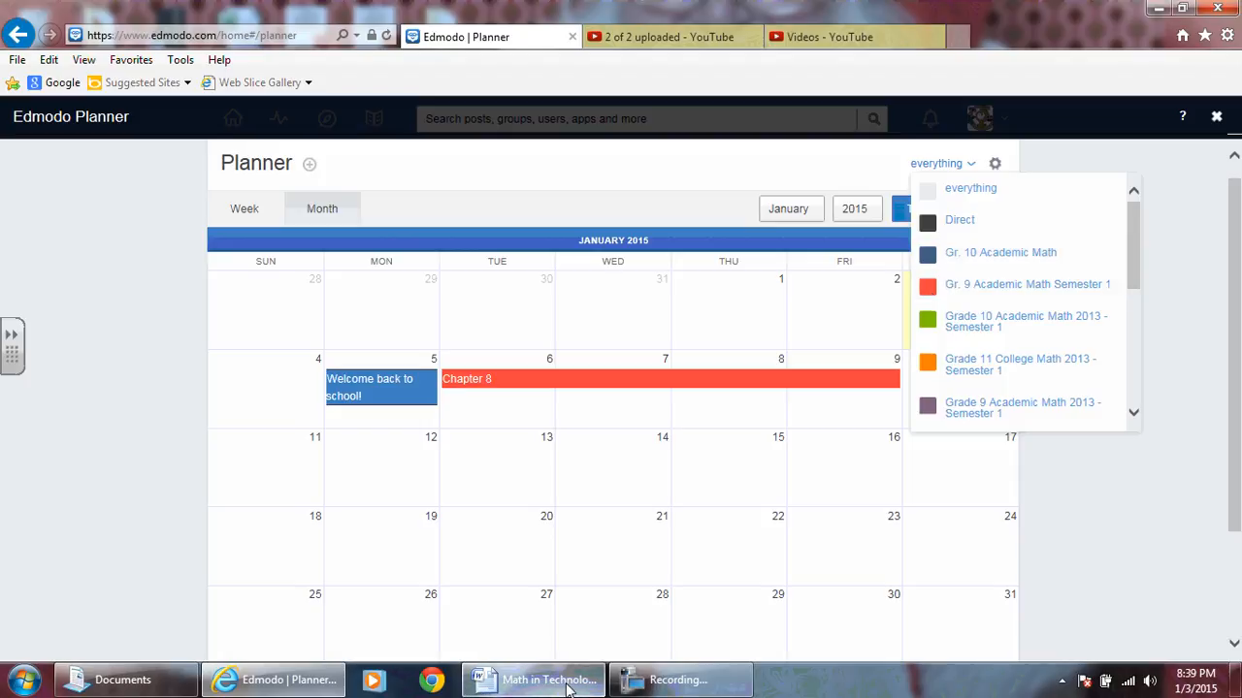
{"action": "left_click", "coordinate": [650, 684]}
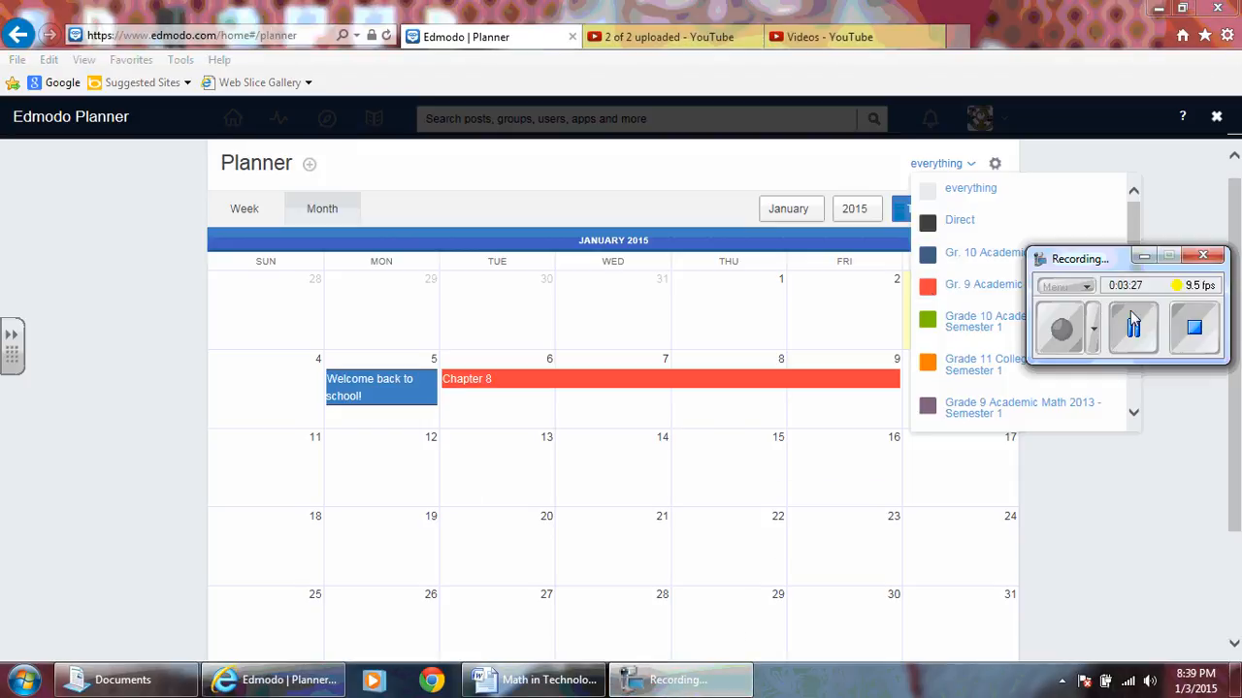
{"action": "left_click", "coordinate": [1145, 256]}
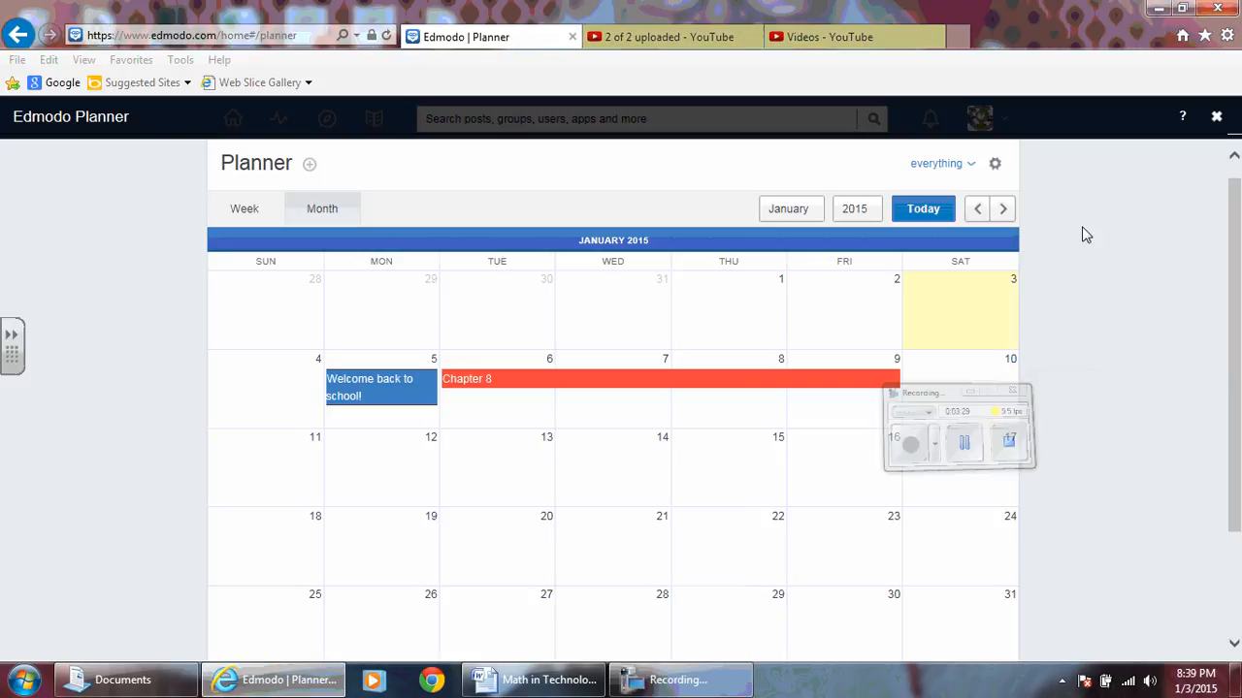
- Close the planner and recolour the Gr. 9 Academic Math Semester 1 group to dark green, then to olive yellow
{"action": "left_click", "coordinate": [1217, 117]}
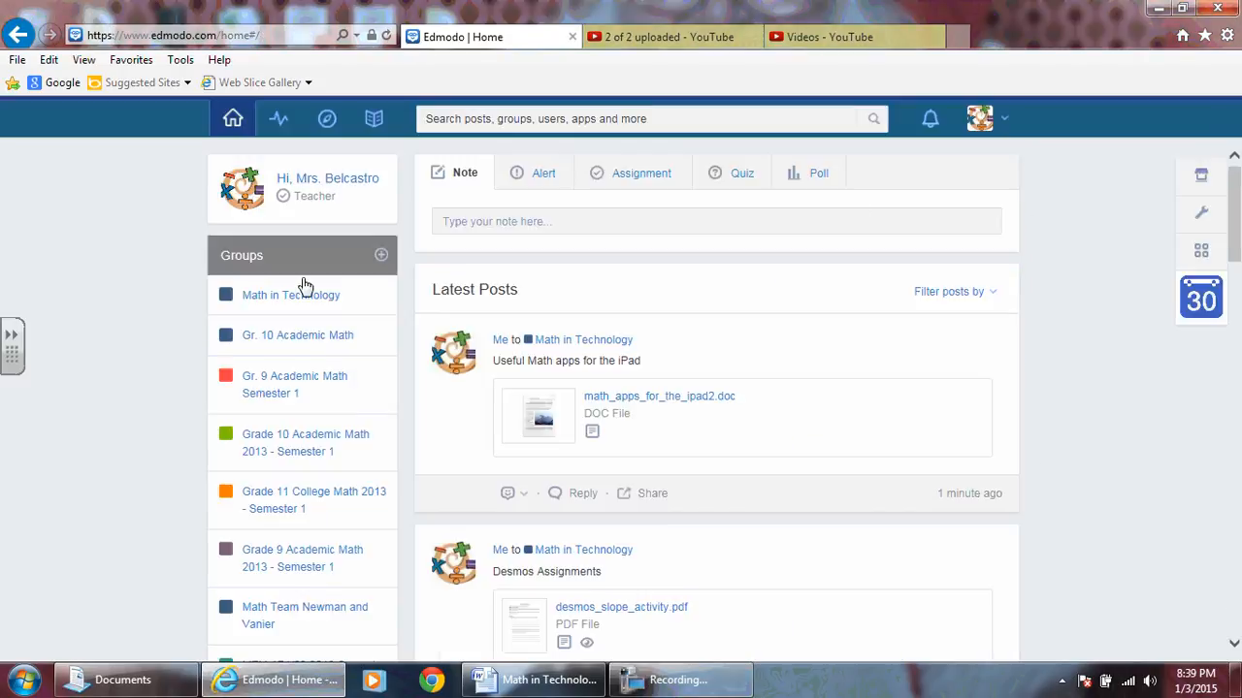
{"action": "left_click", "coordinate": [227, 378]}
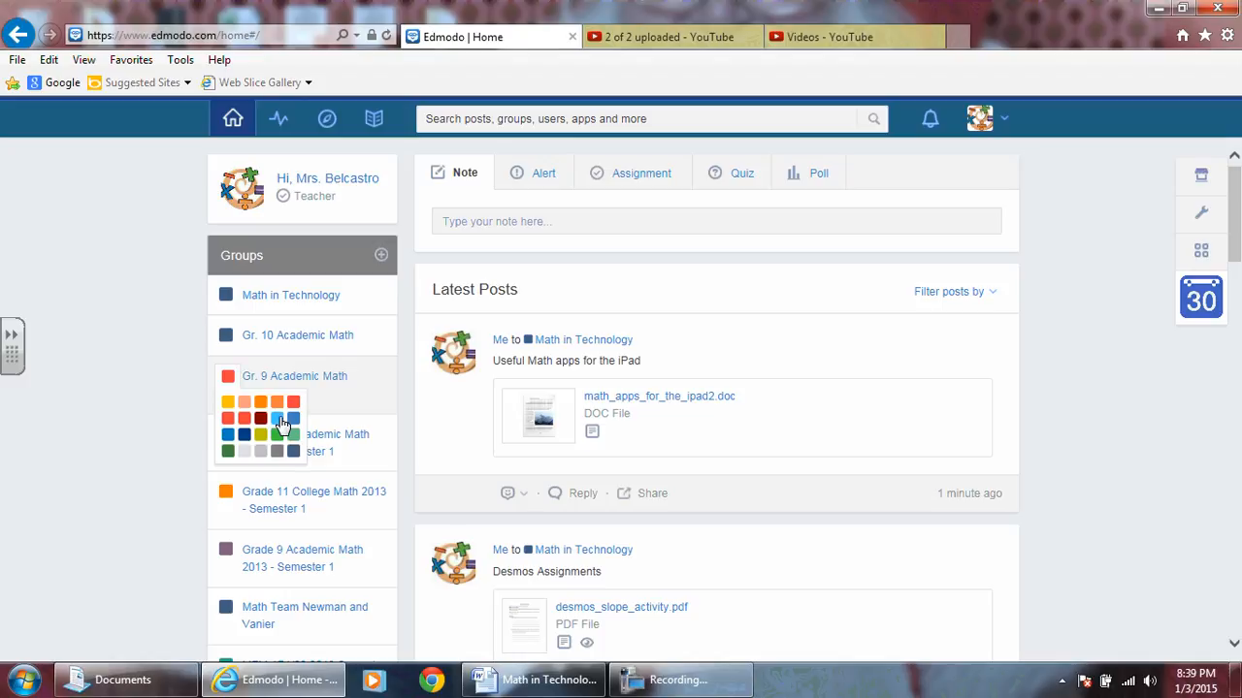
{"action": "left_click", "coordinate": [232, 456]}
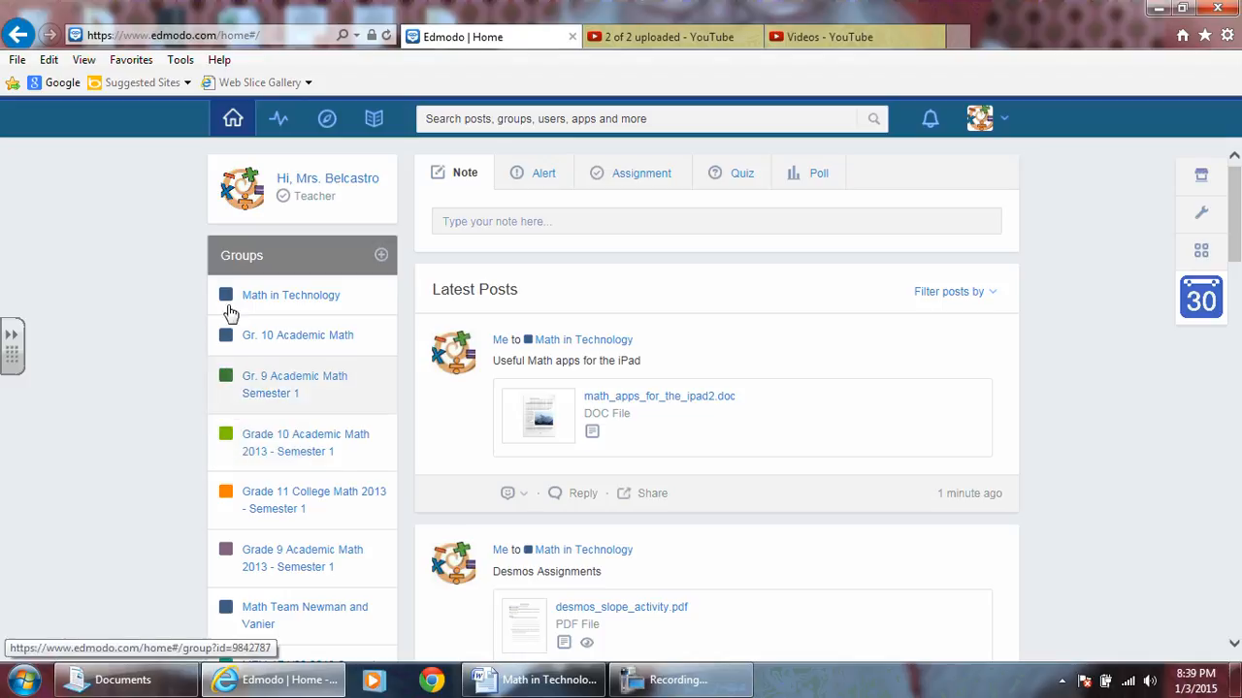
{"action": "left_click", "coordinate": [227, 378]}
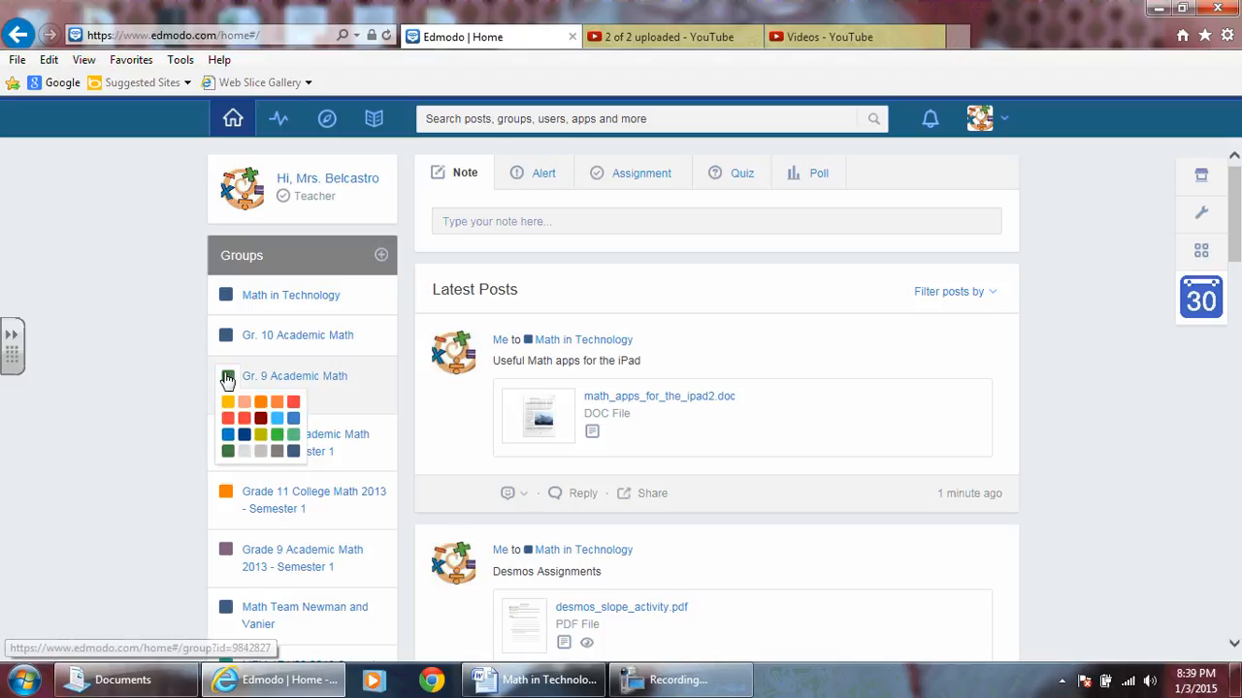
{"action": "left_click", "coordinate": [263, 436]}
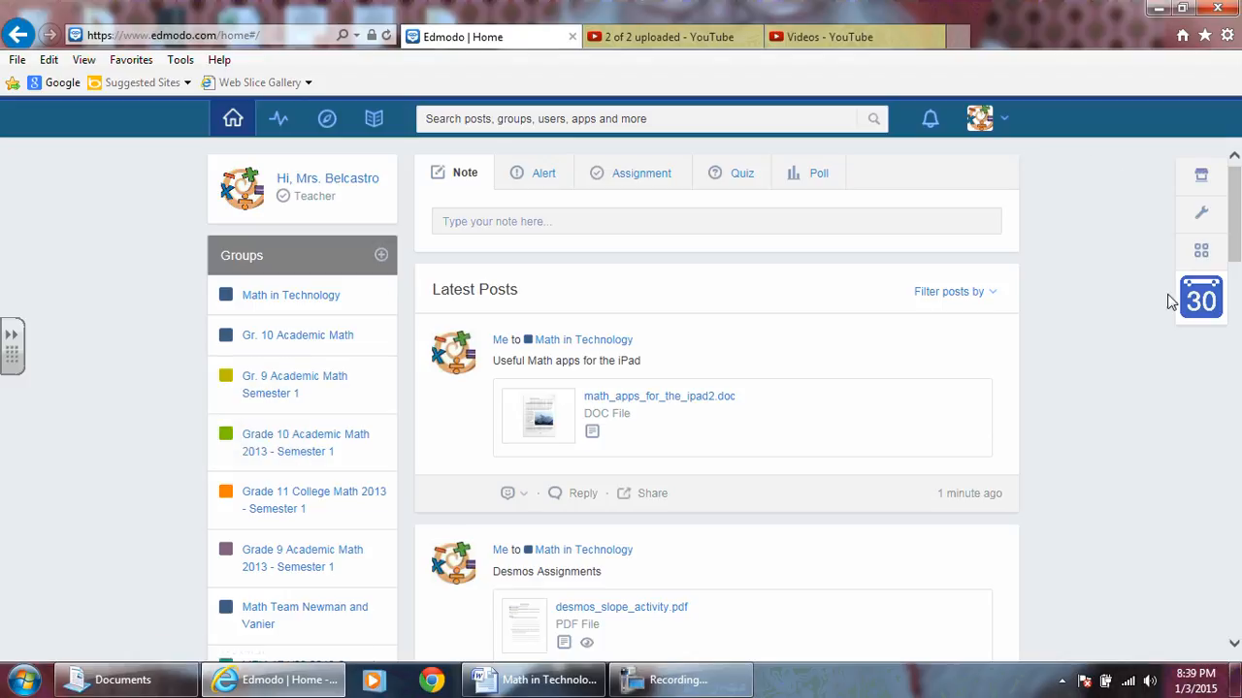
- Reopen the planner in monthly view and check the colour of the Chapter 8 event
{"action": "left_click", "coordinate": [1199, 300]}
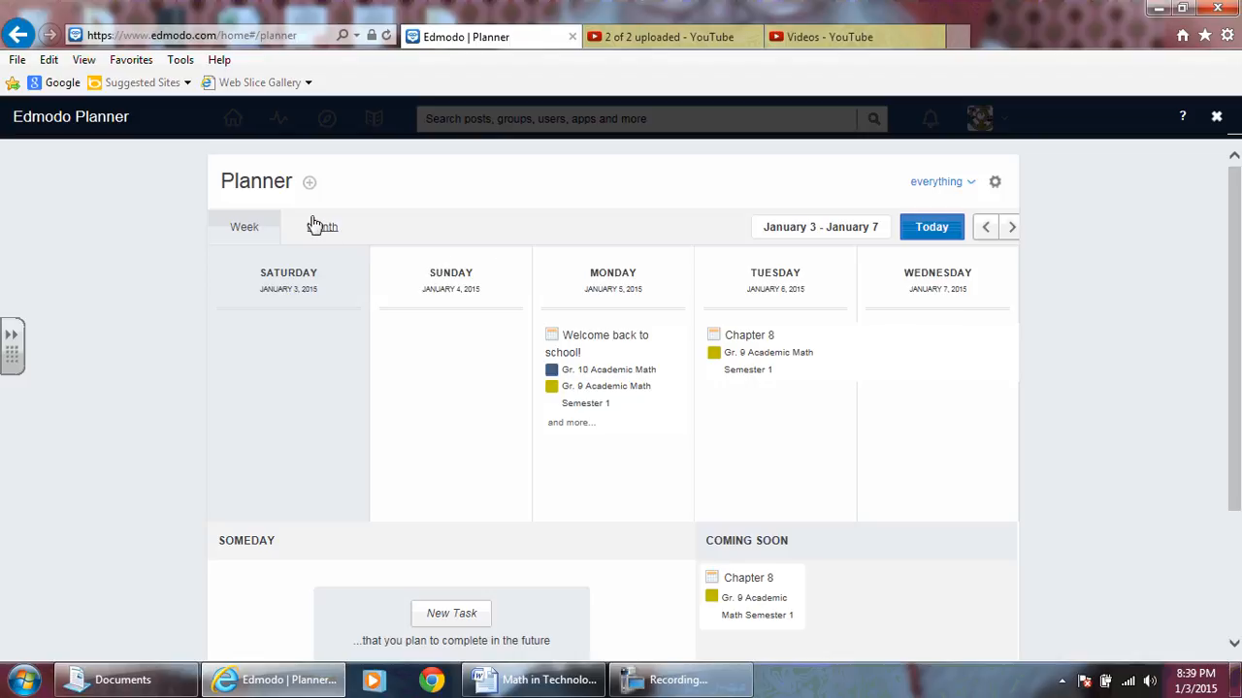
{"action": "left_click", "coordinate": [323, 231]}
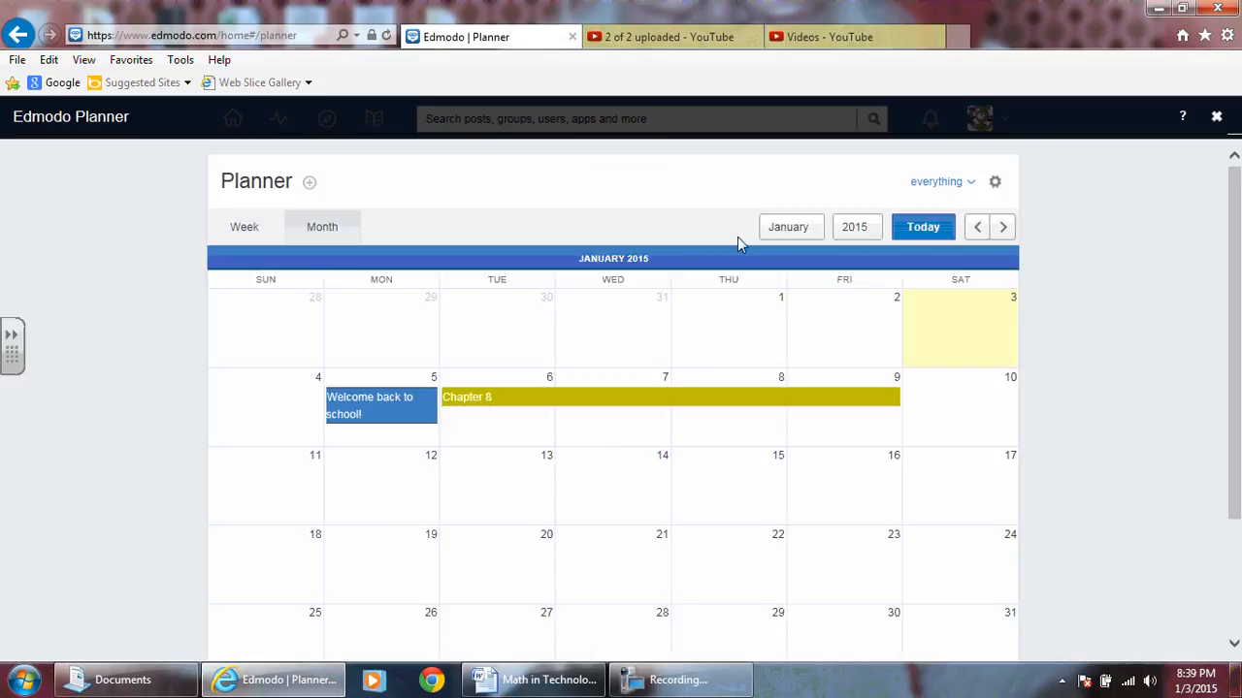